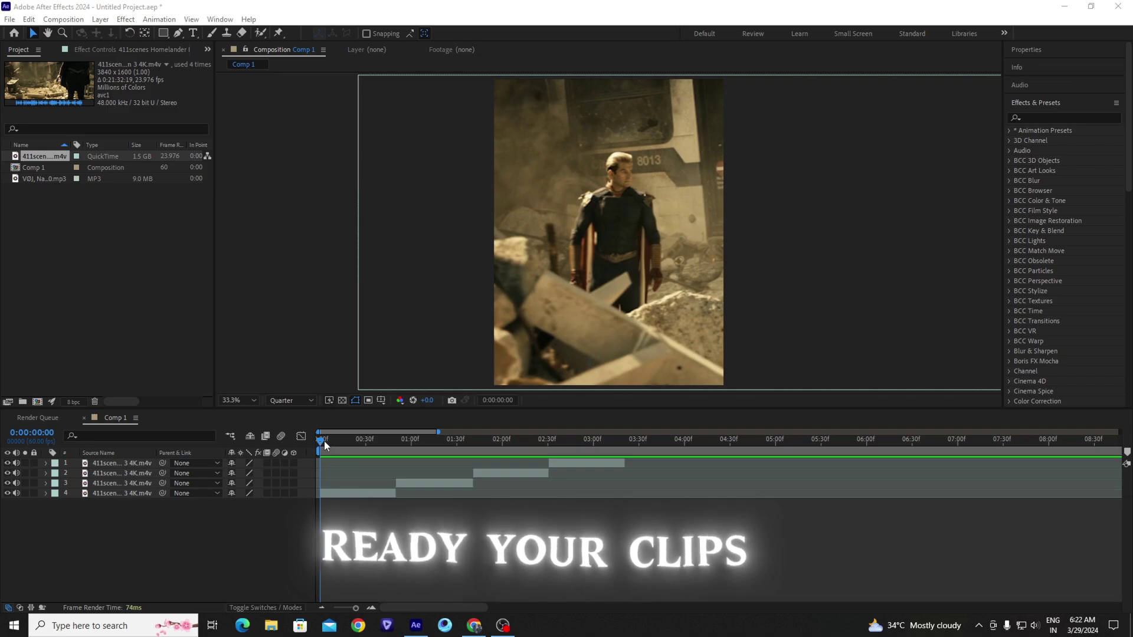
Drag all four Homelander clips' out-points a few frames later so each overlaps the next.
key("space")
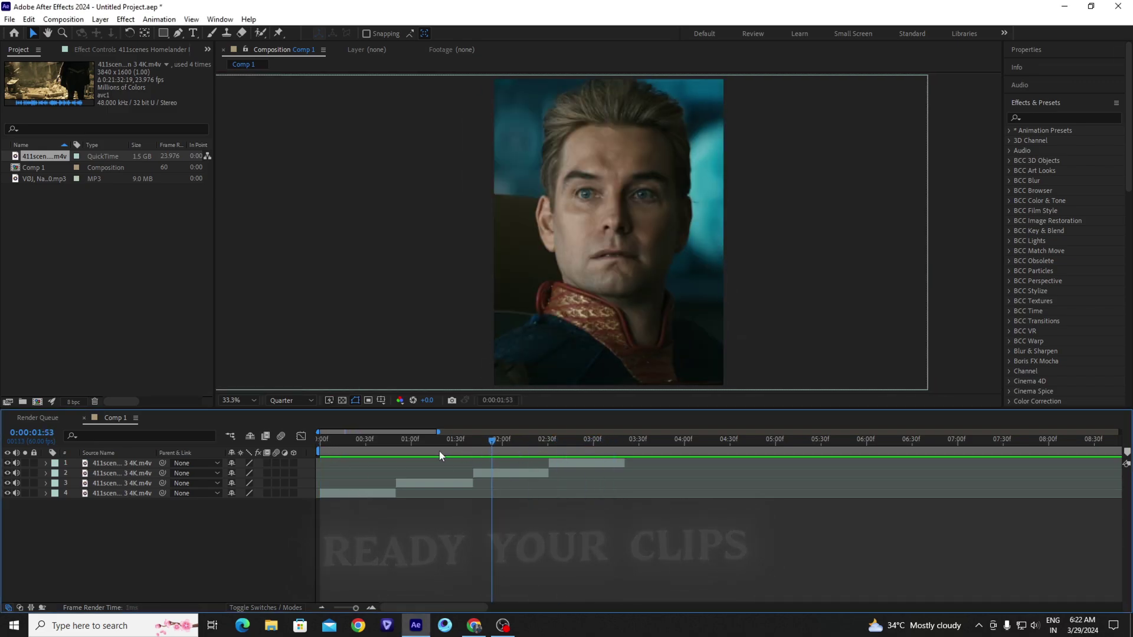
key("space")
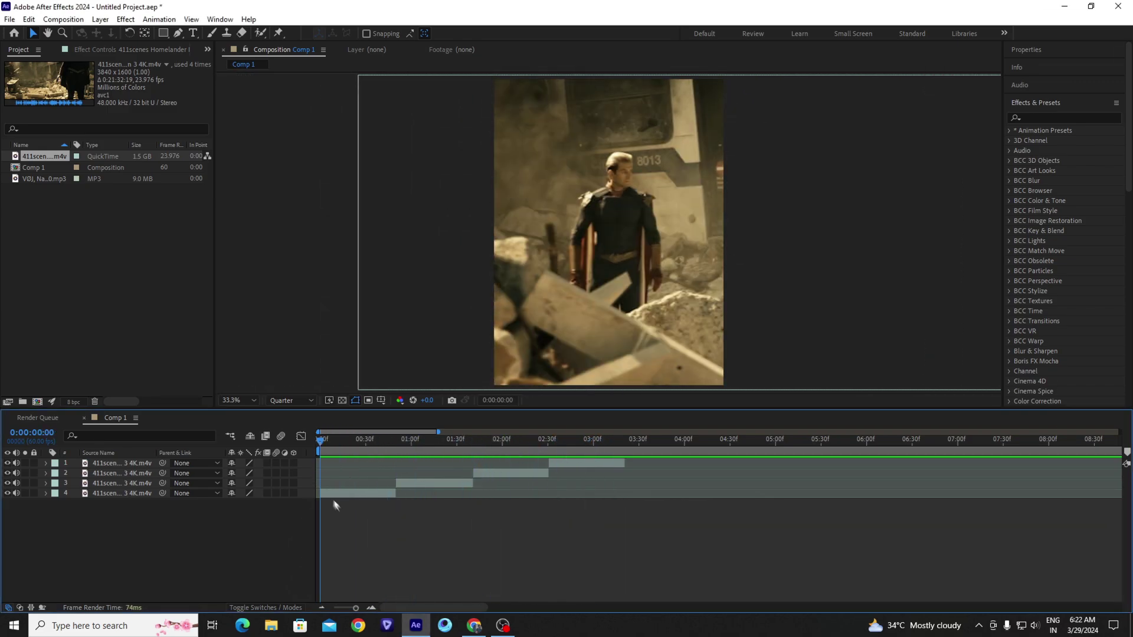
key("ctrl+a")
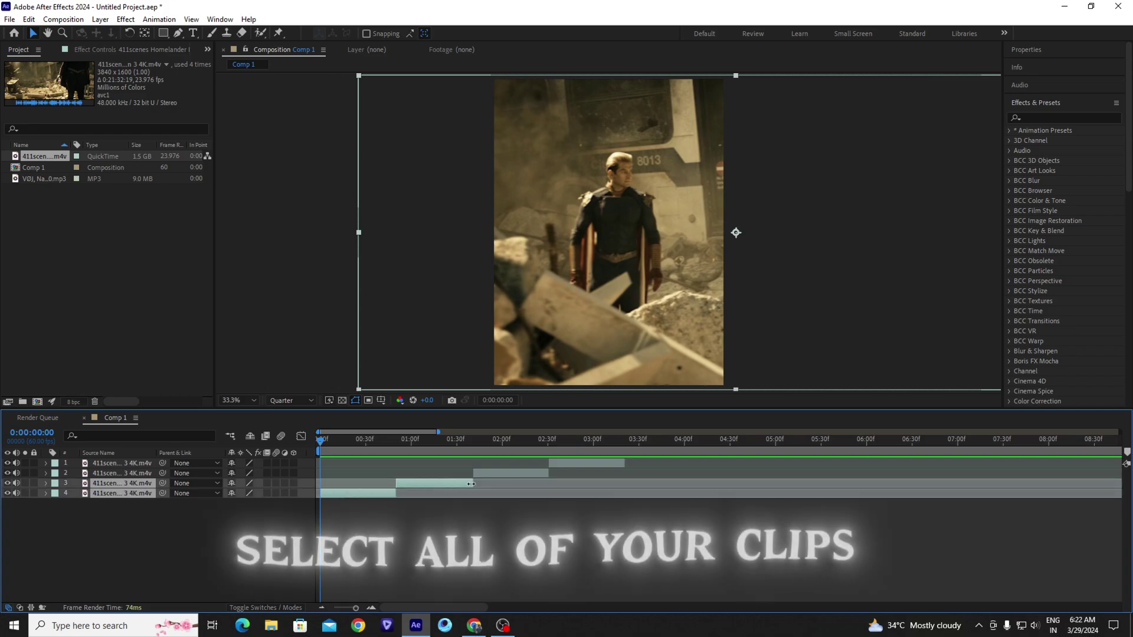
left_click(584, 463, "shift")
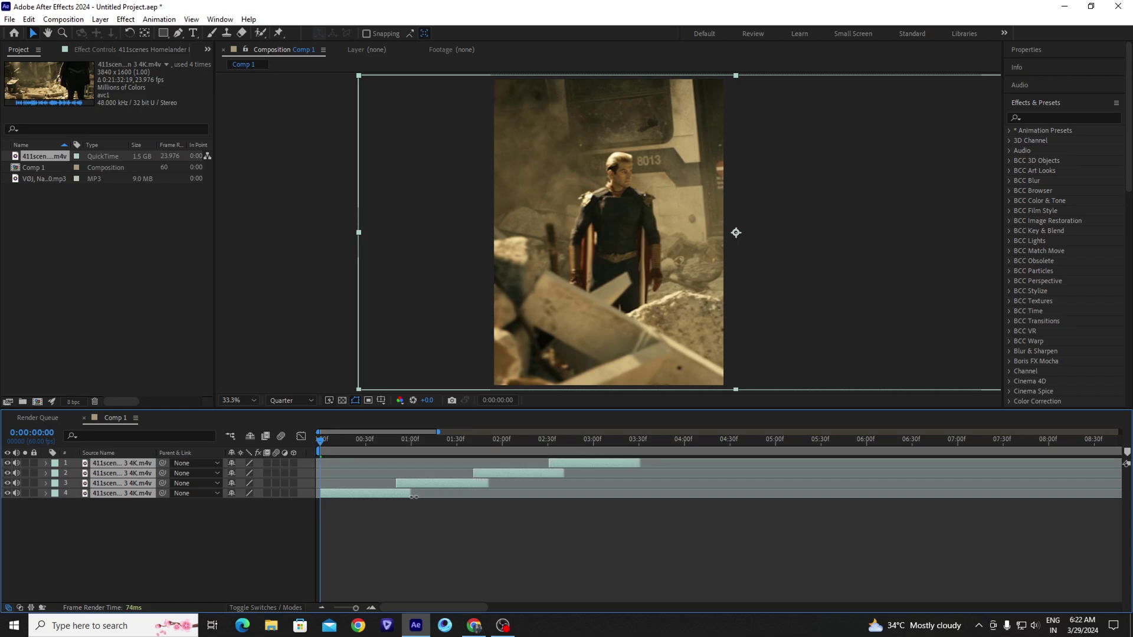
left_click_drag(415, 496, 513, 513)
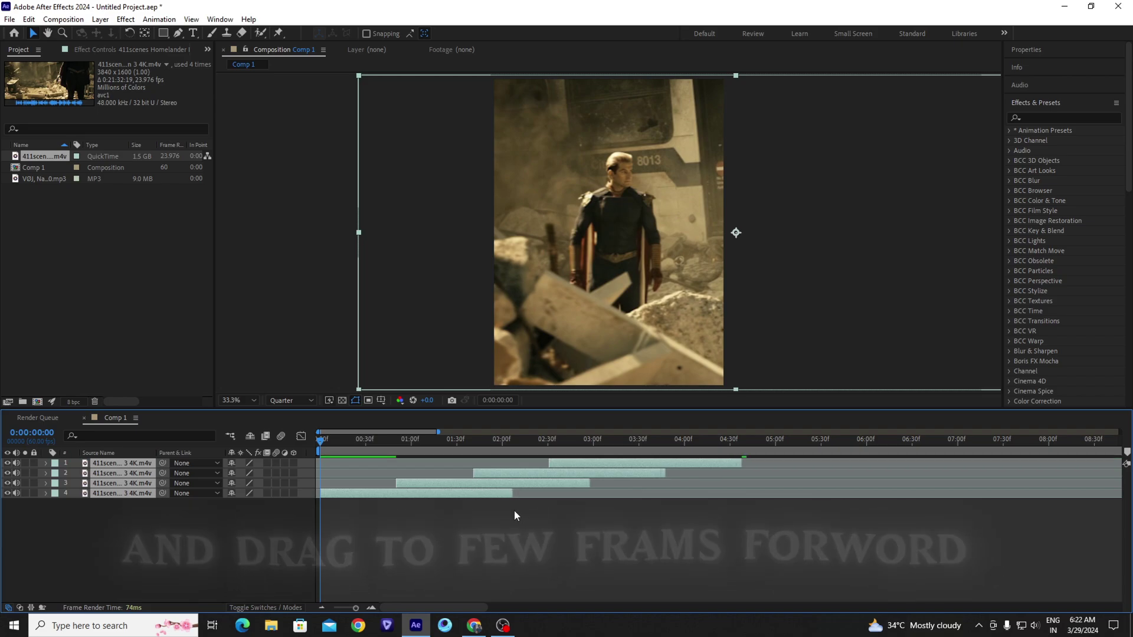
left_click(514, 515)
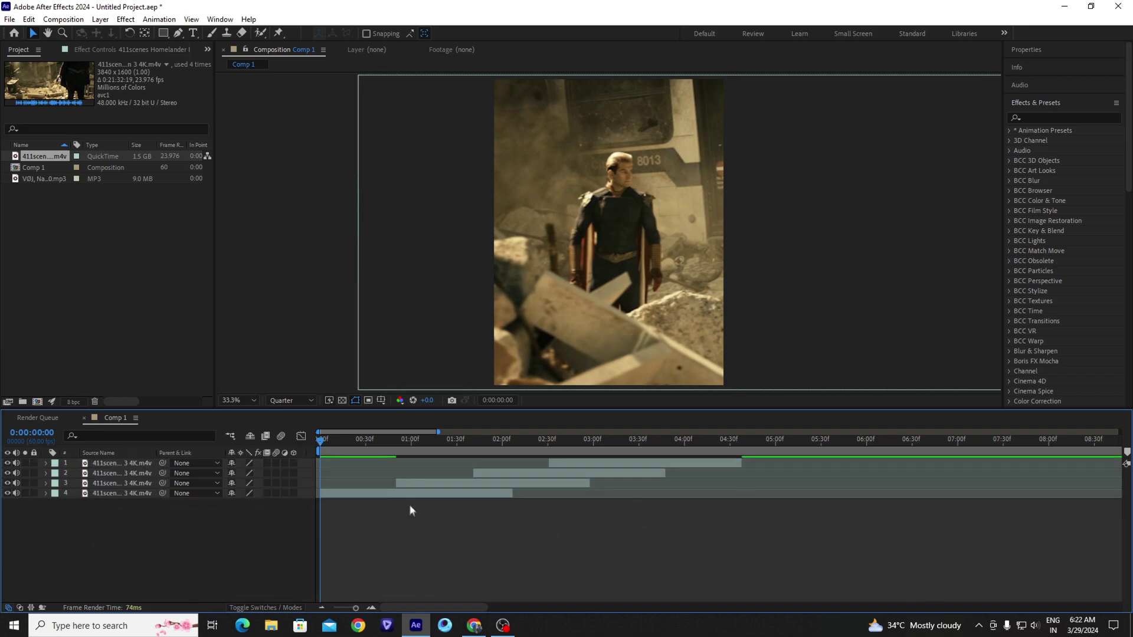
Pre-compose the four clip layers bottom to top, moving all attributes, creating Comp 1–4.
right_click(360, 493)
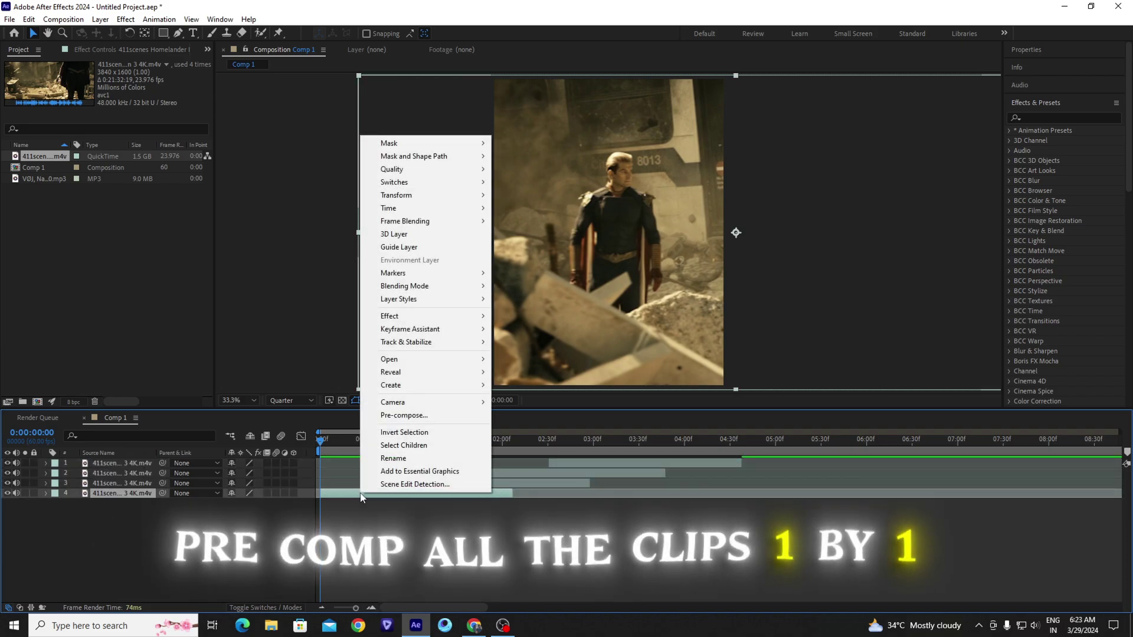
left_click(405, 416)
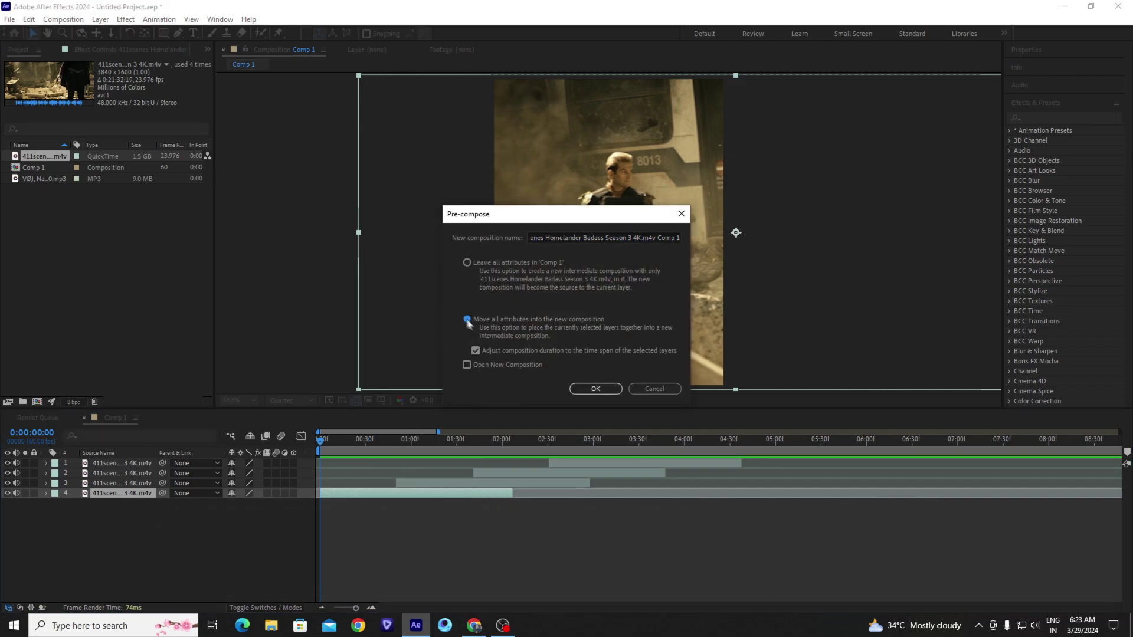
left_click(594, 389)
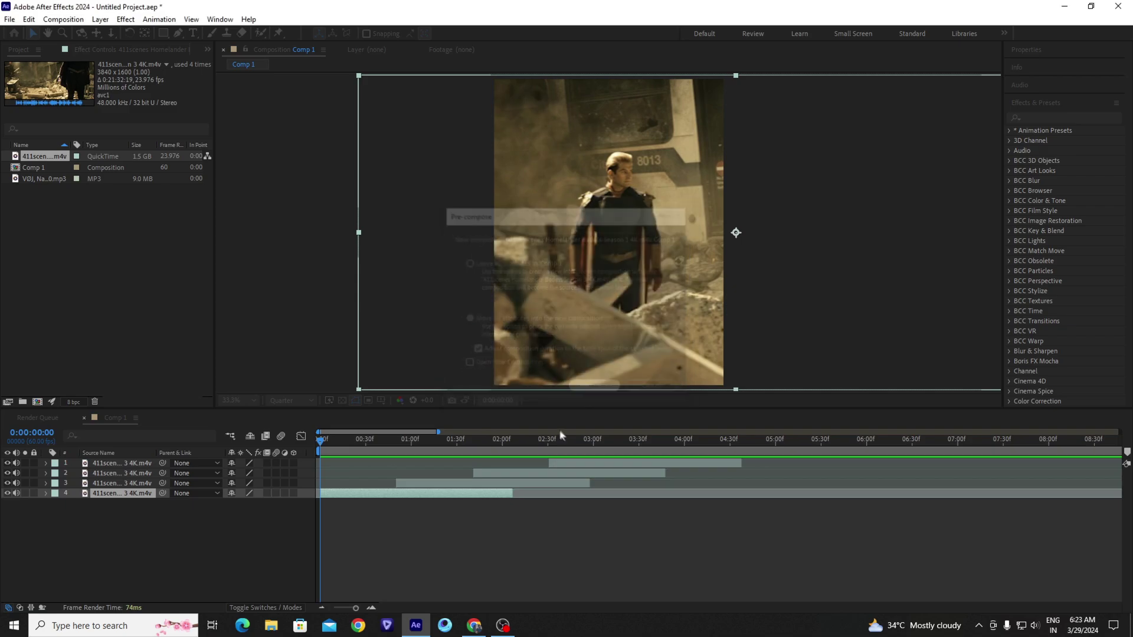
right_click(416, 483)
left_click(459, 406)
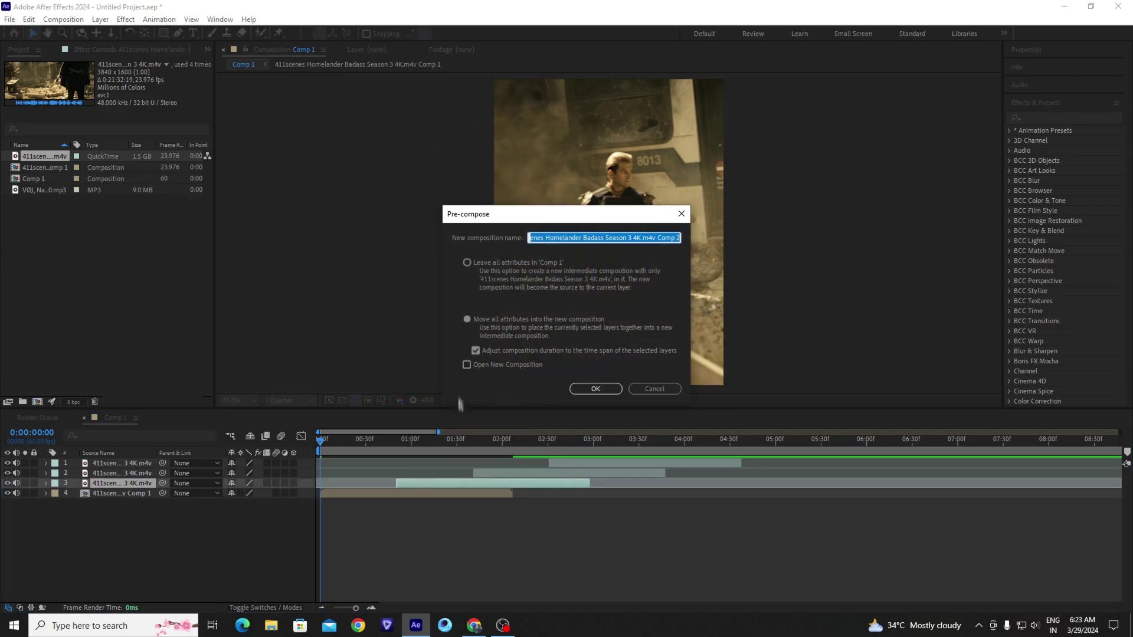
left_click(596, 390)
right_click(500, 473)
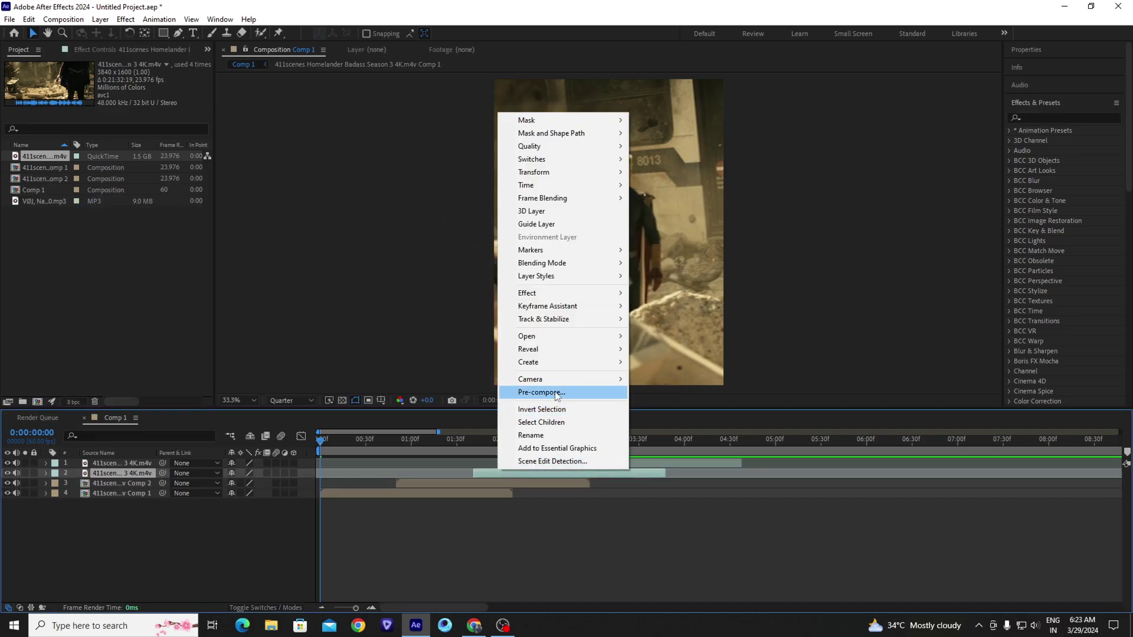
left_click(542, 392)
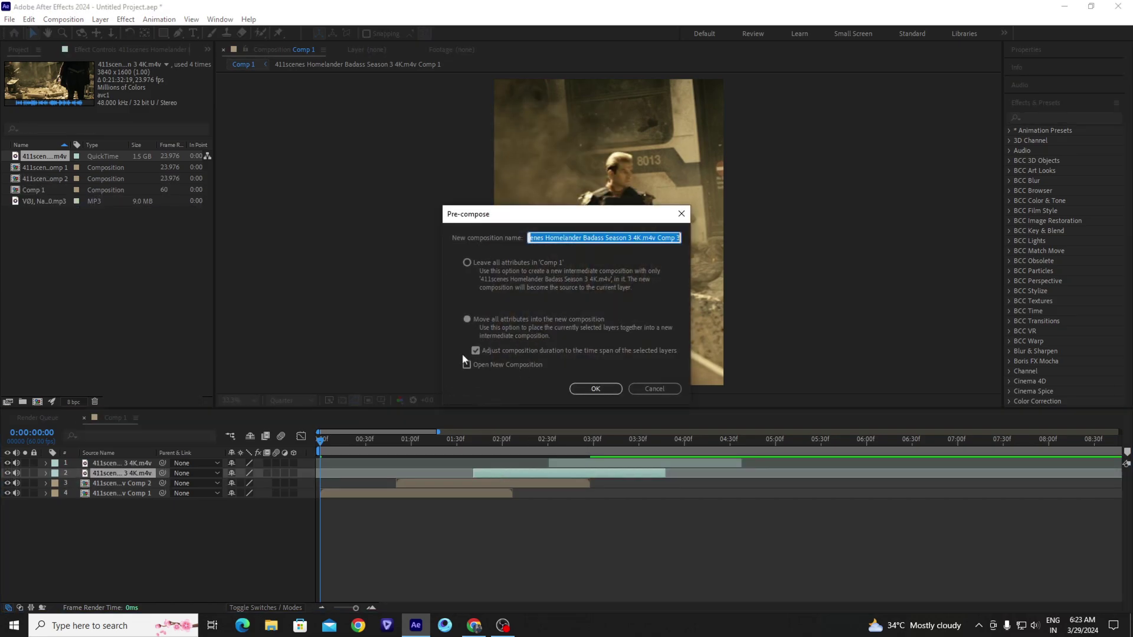
left_click(595, 388)
right_click(581, 462)
left_click(620, 387)
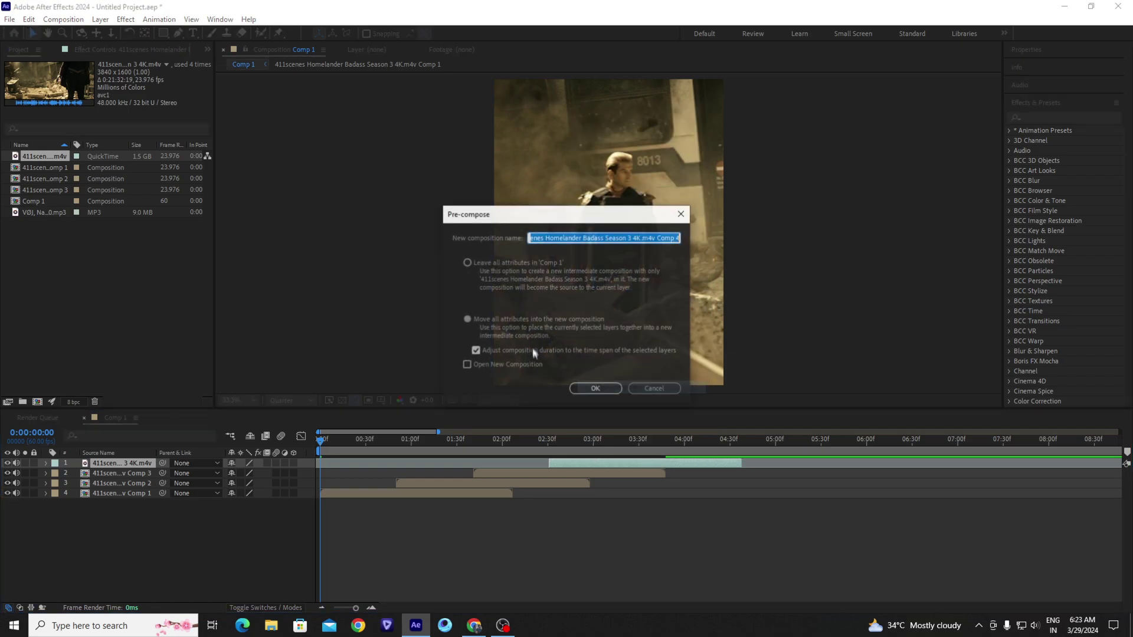
left_click(593, 390)
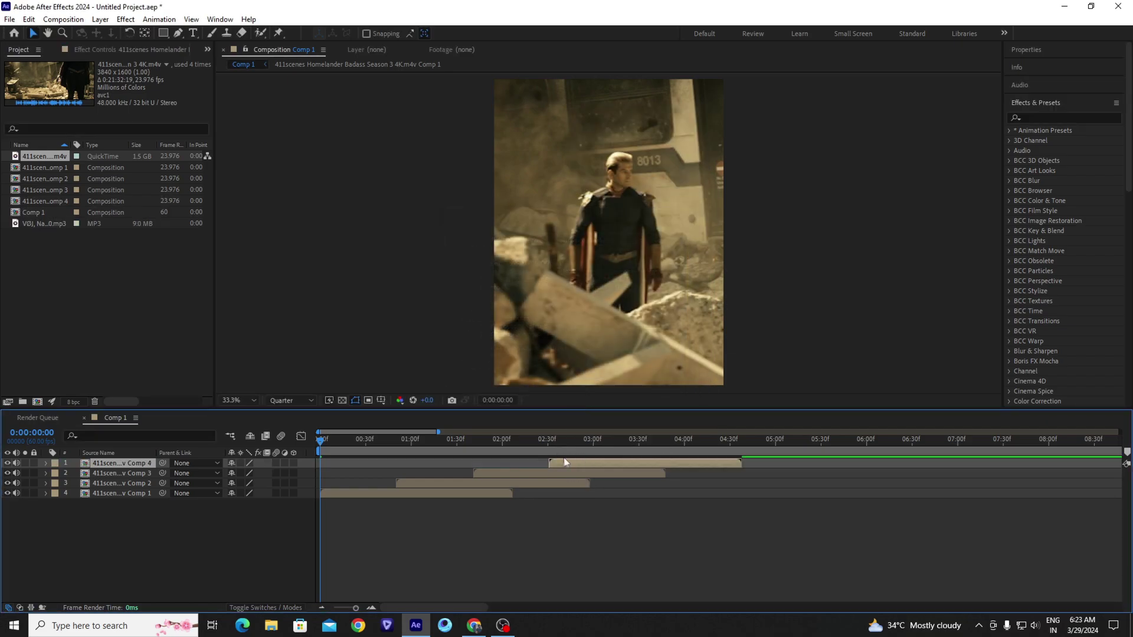
Select all four precomp layers and zoom the timeline in for frame-level detail.
left_click(363, 493)
left_click(427, 482, "shift")
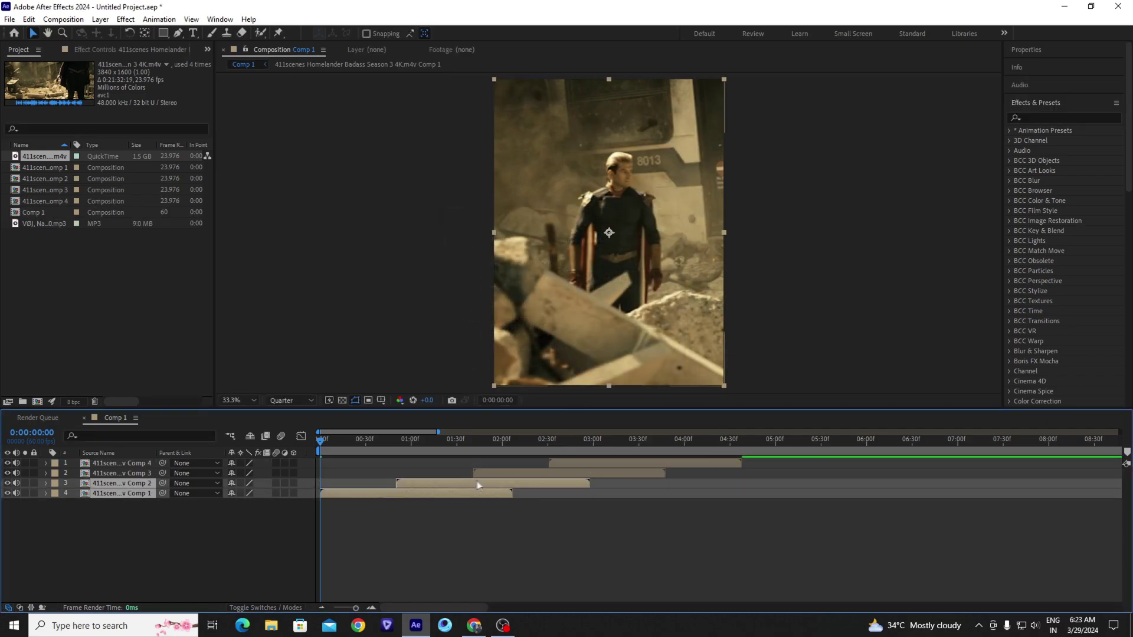
left_click(498, 472, "shift")
left_click(564, 463, "shift")
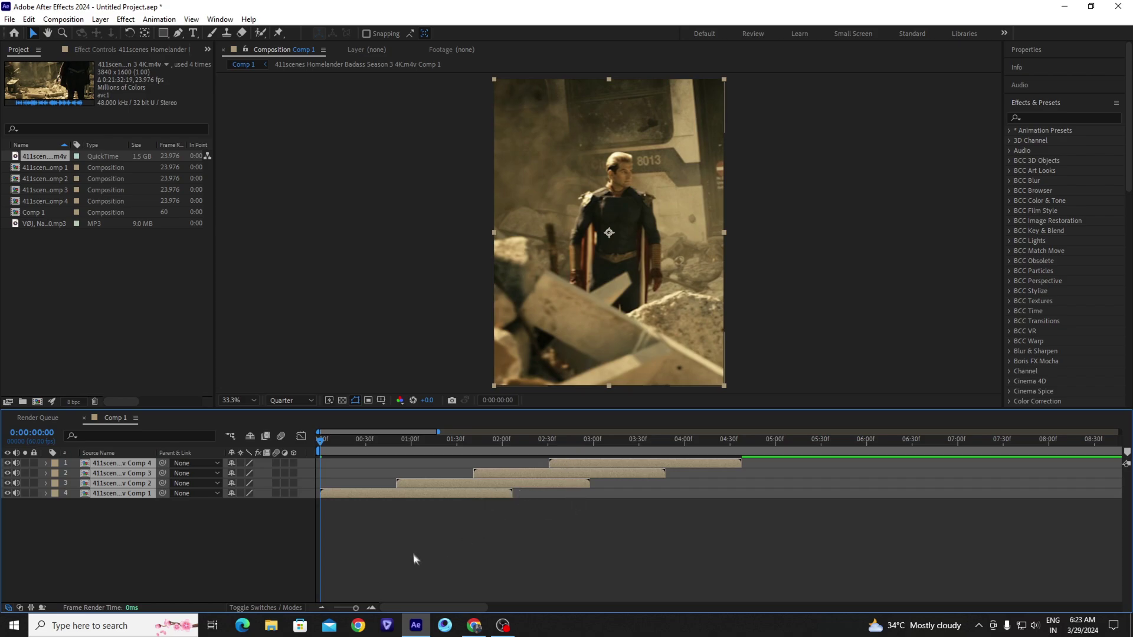
left_click(371, 608)
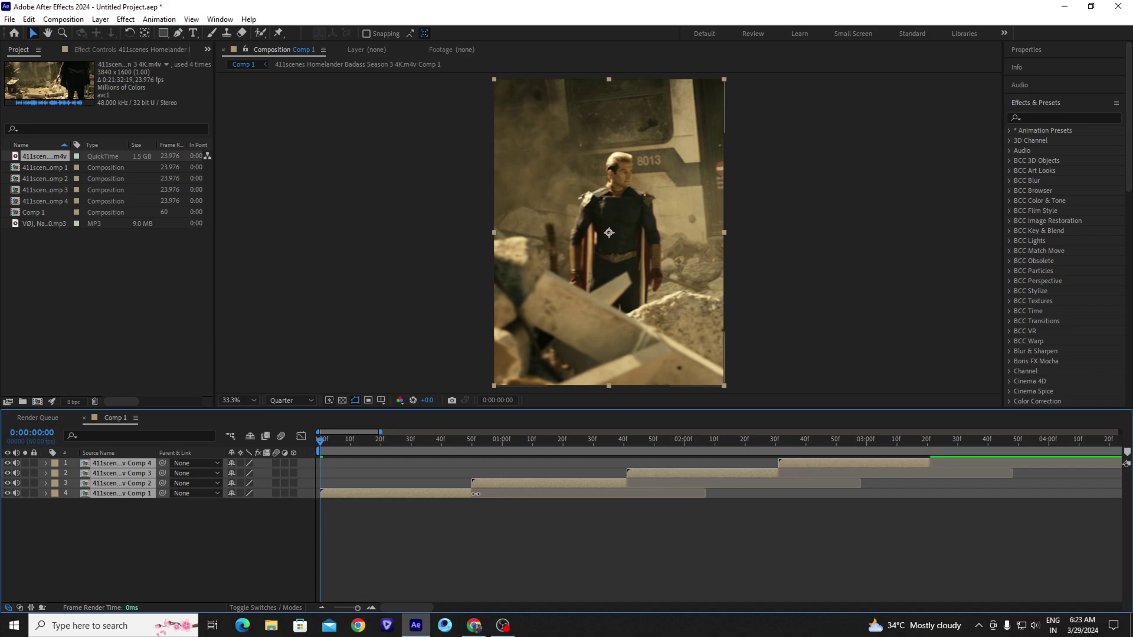
Search the effects list for 'twixtor' and apply Twixtor to the clip.
left_click(735, 571)
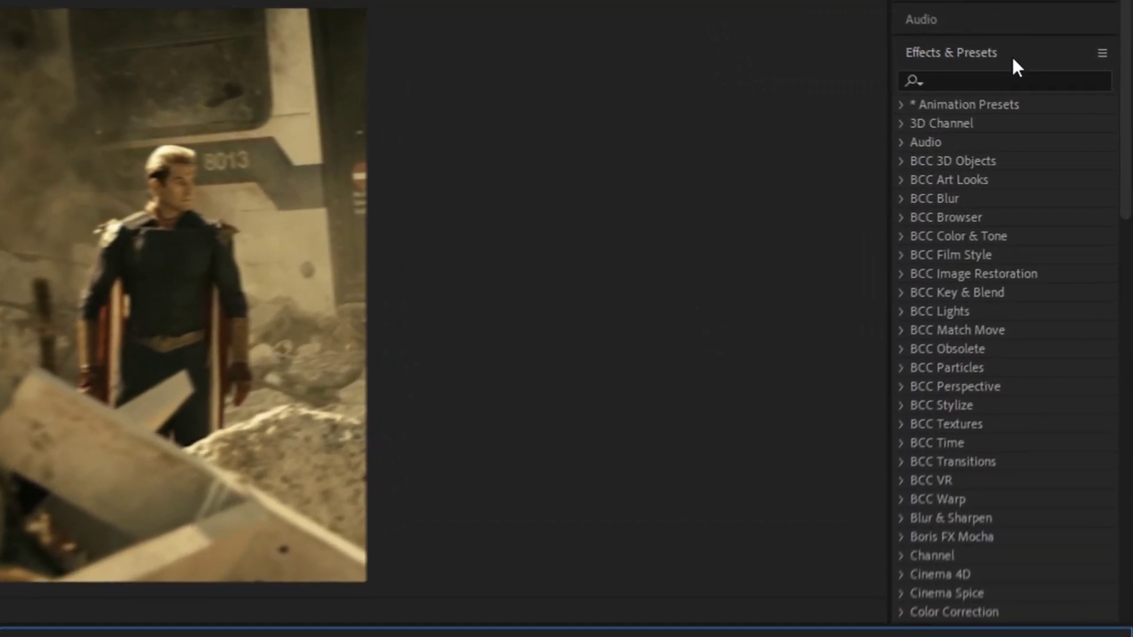
left_click(988, 81)
type("t")
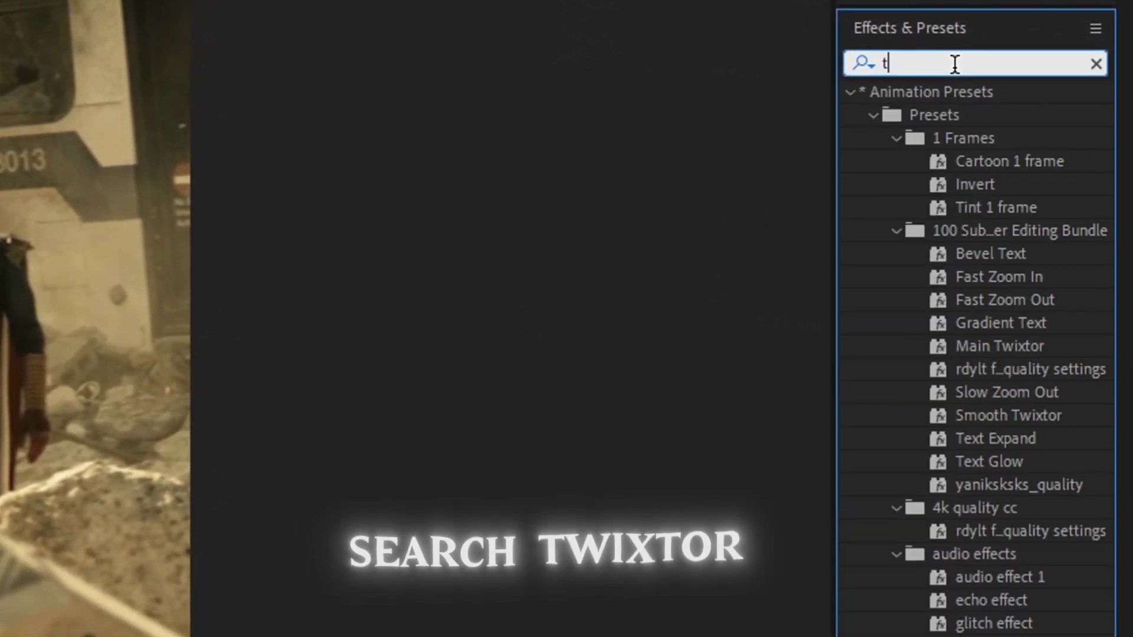
type("wixtor")
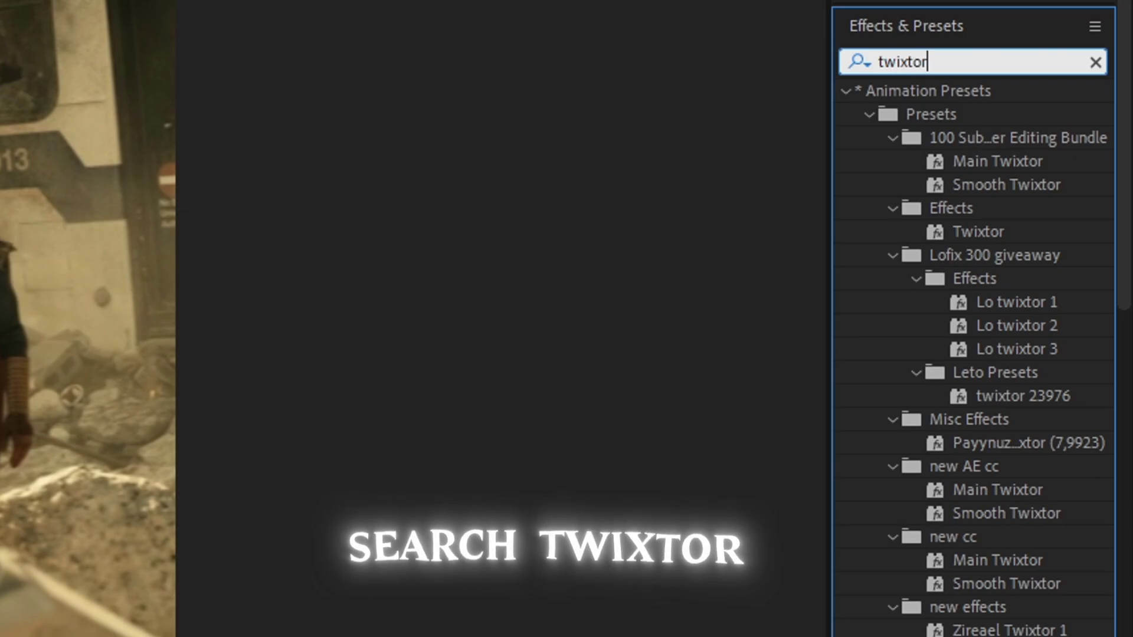
scroll(991, 463, "down", 10)
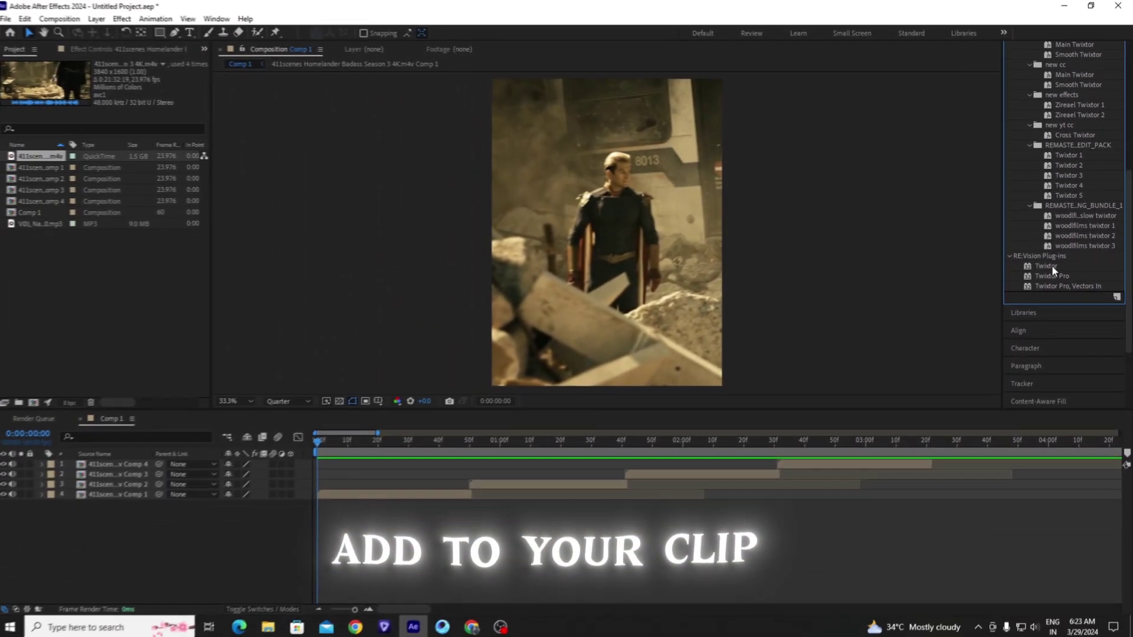
left_click_drag(933, 406, 413, 488)
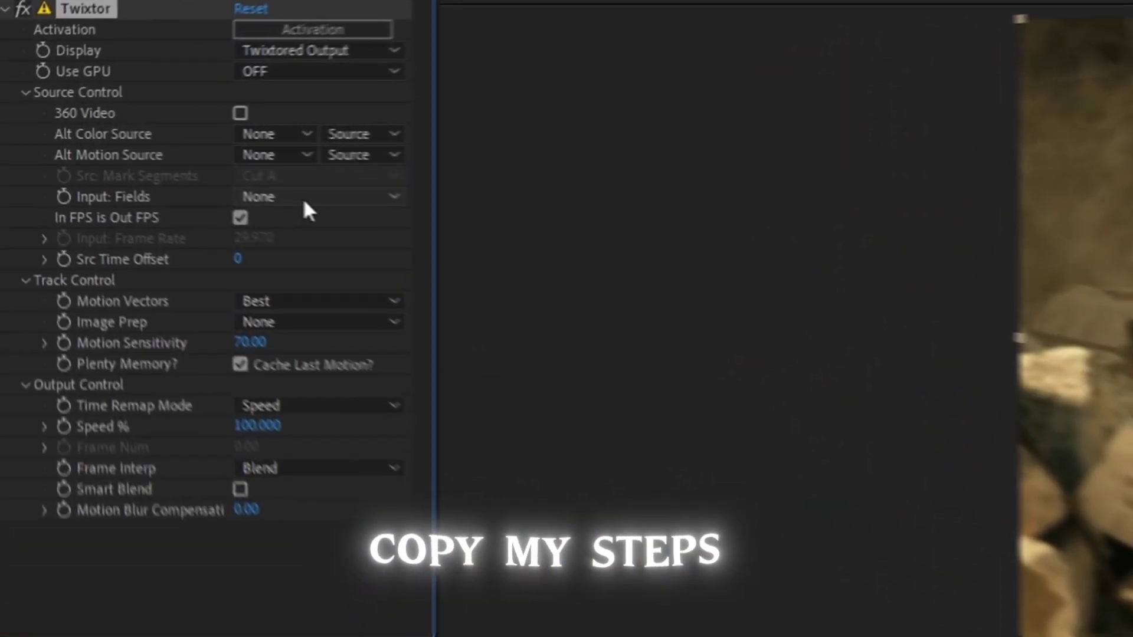
Set Twixtor to Fields None, 24 fps input, Contrast/Edge Enhance, Motion Weighted Blend, Smart Blend on.
left_click(321, 197)
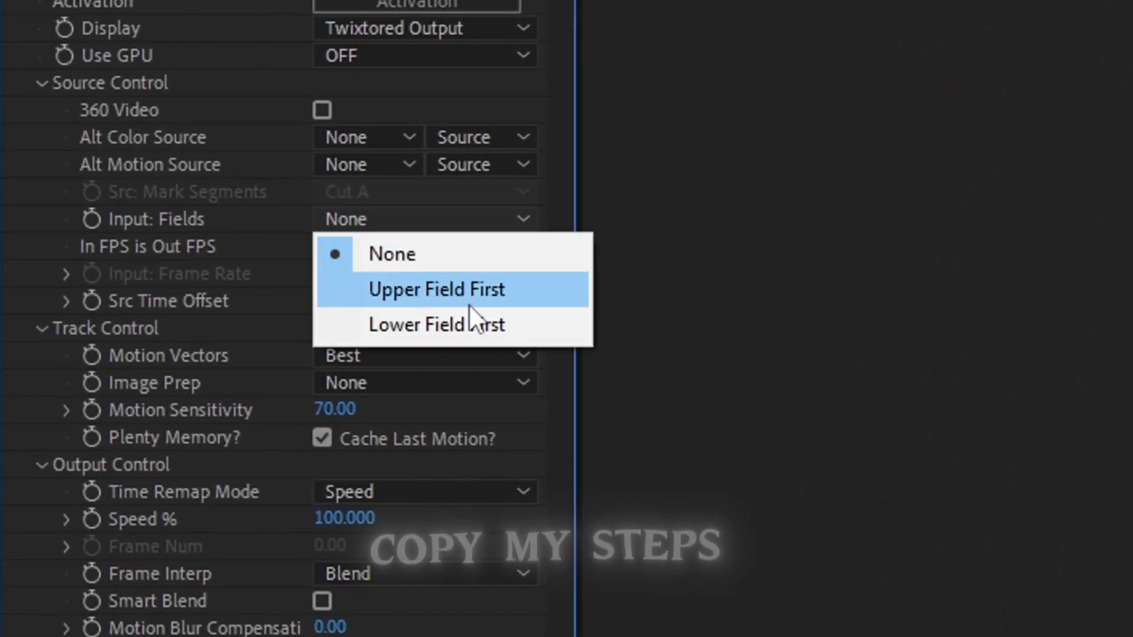
left_click(435, 254)
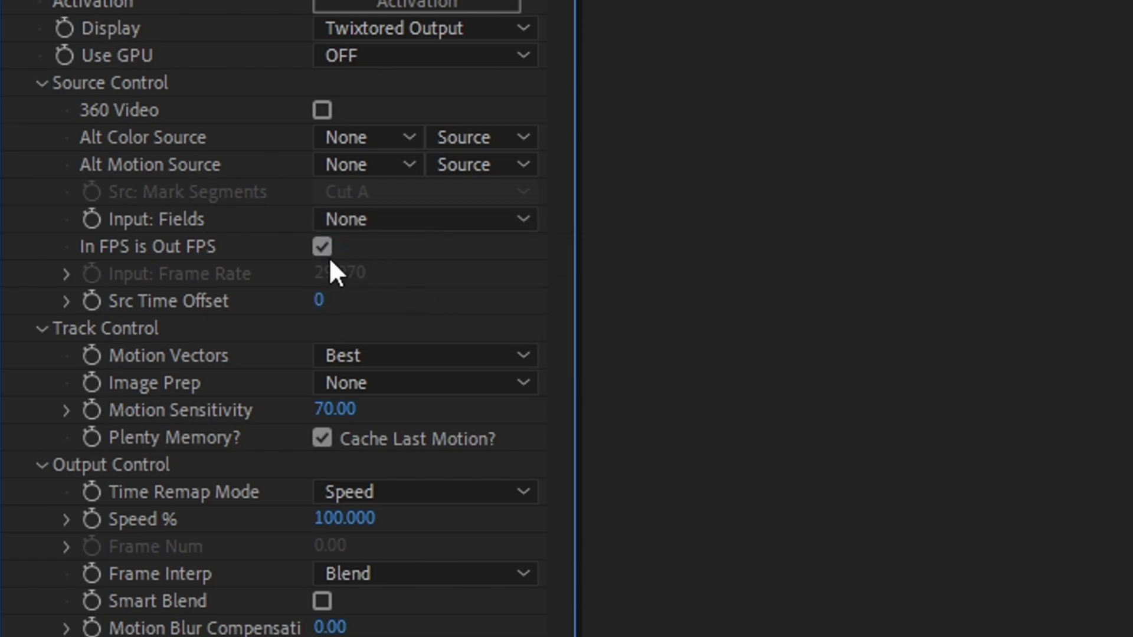
left_click(331, 248)
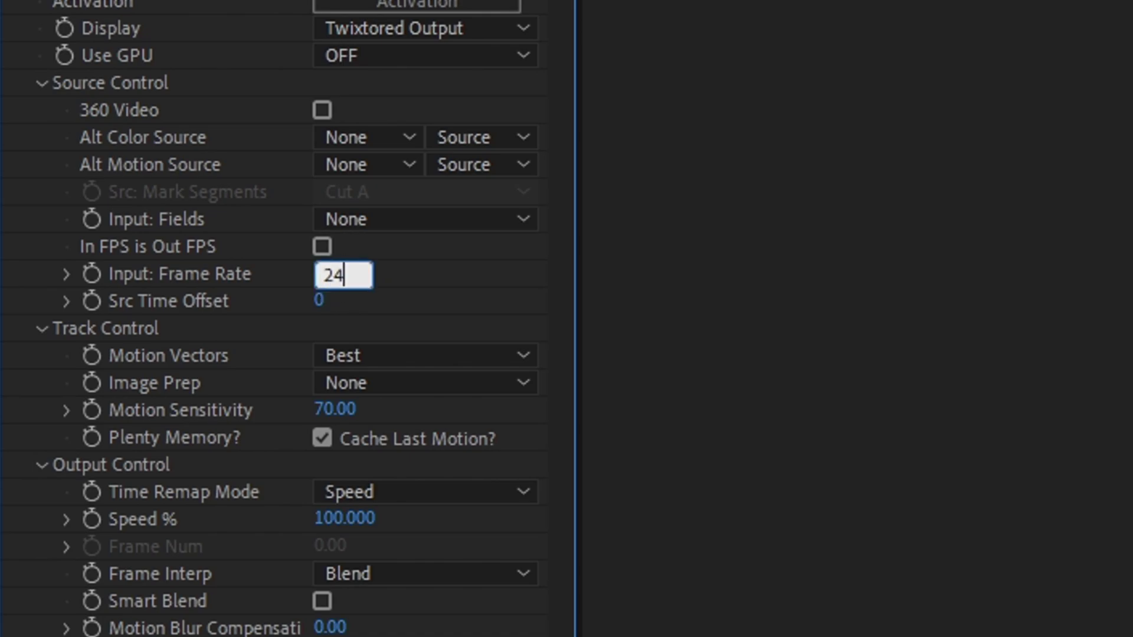
key("Return")
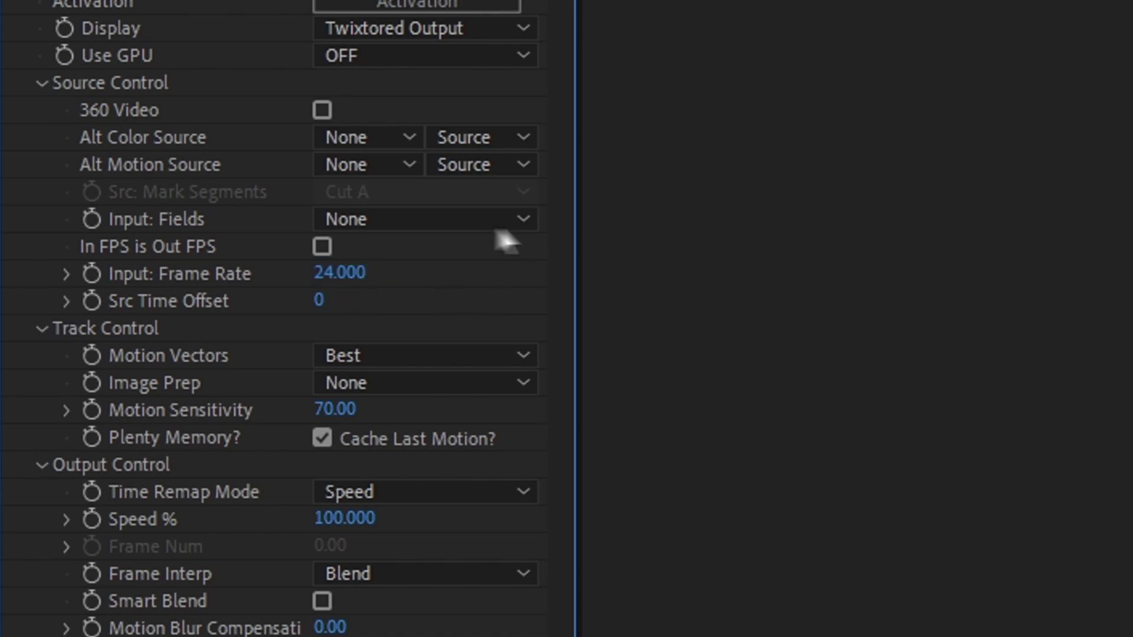
left_click(437, 378)
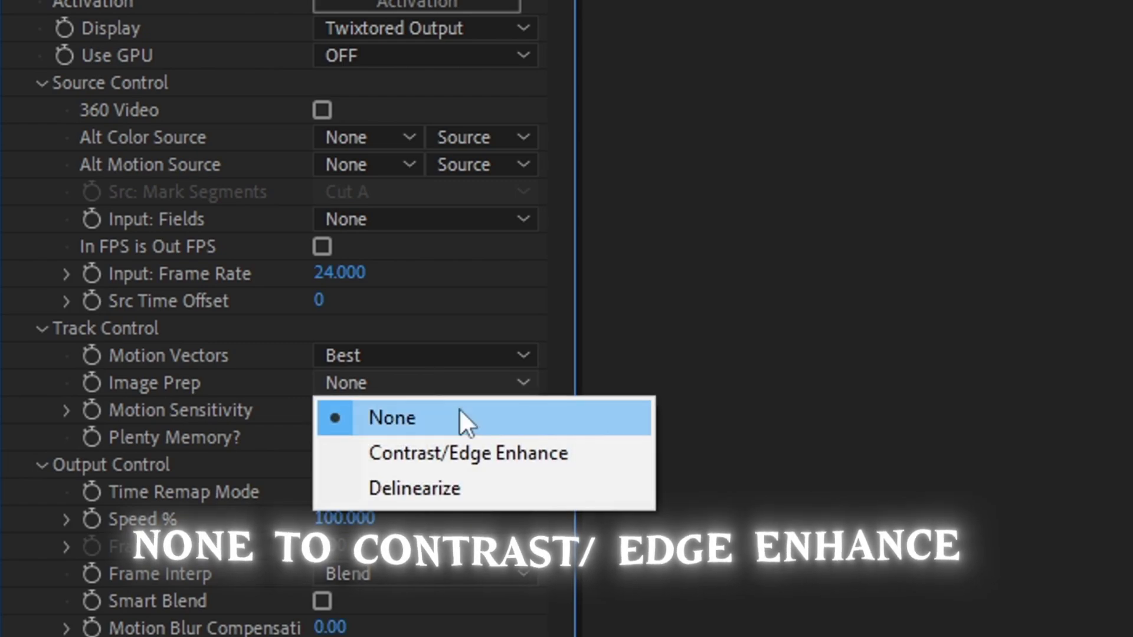
left_click(494, 459)
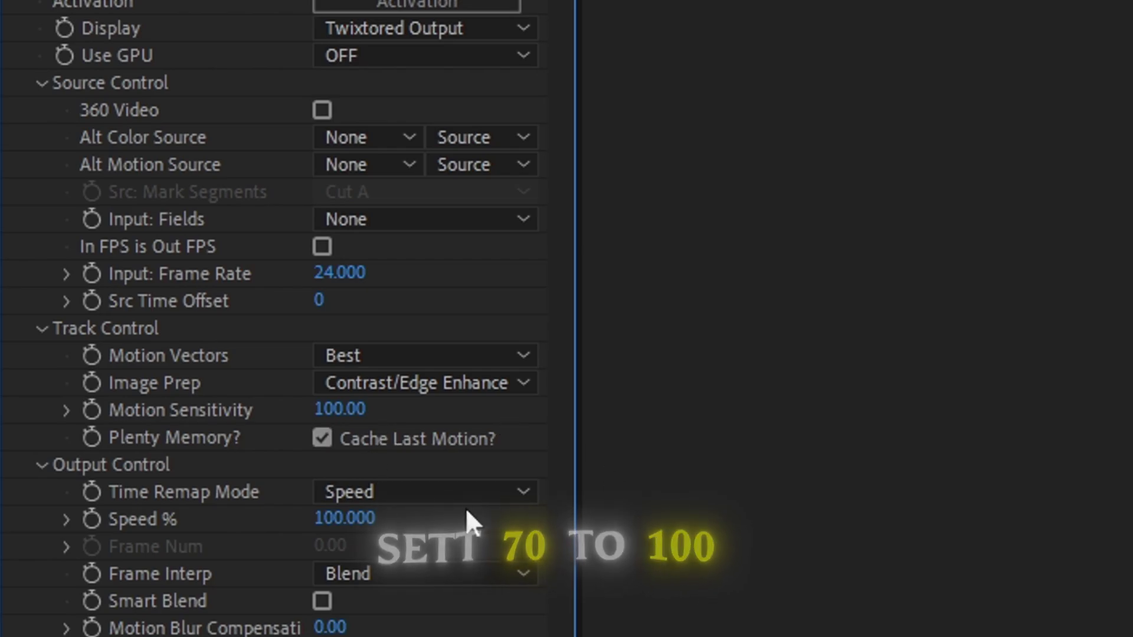
left_click(426, 572)
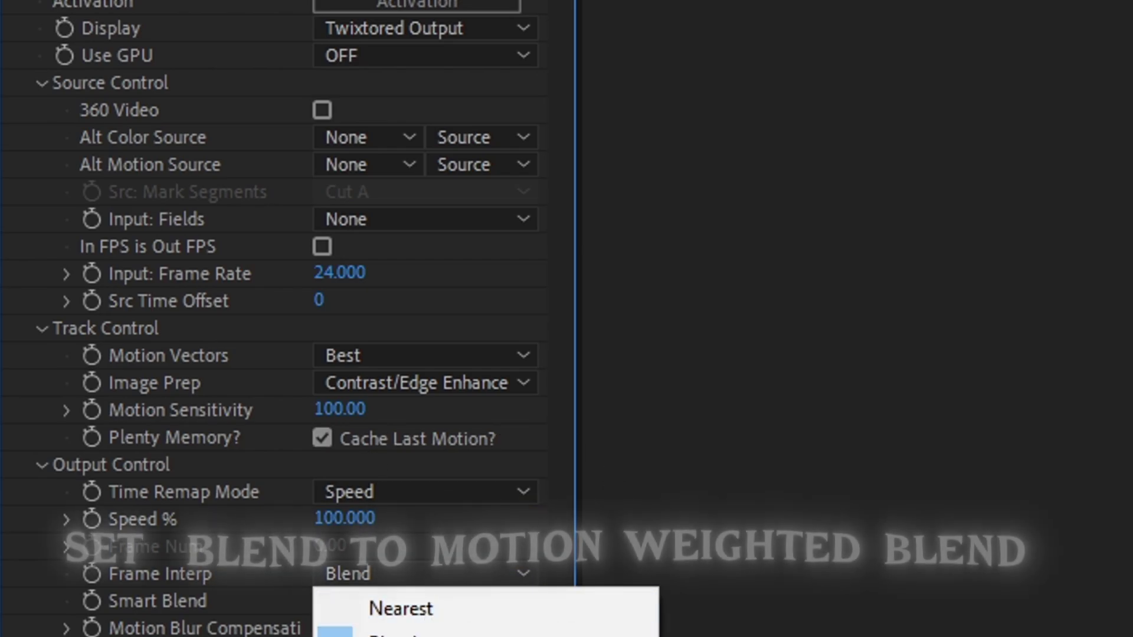
left_click(407, 636)
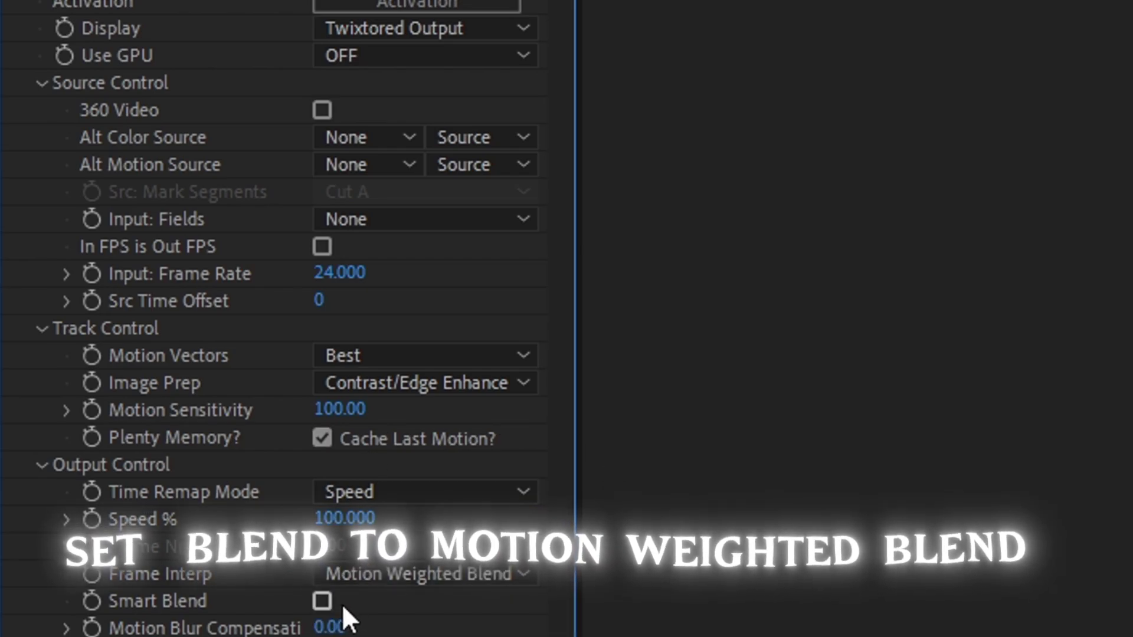
left_click(323, 601)
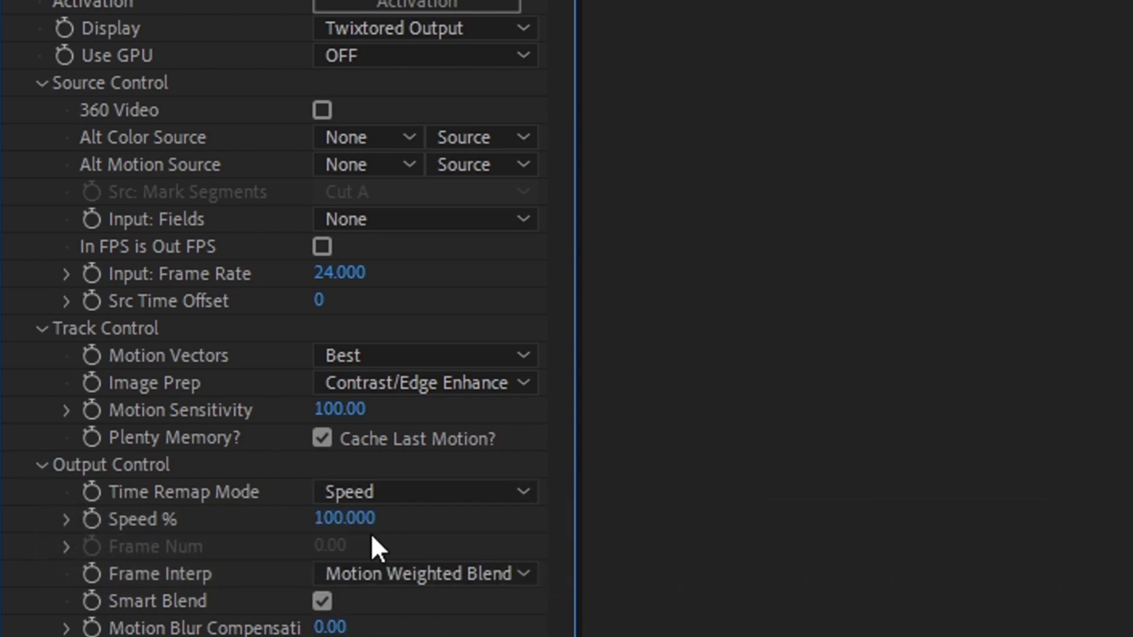
Keyframe Twixtor Speed % at 100, then 24 further on, then back to 100.
left_click(90, 519)
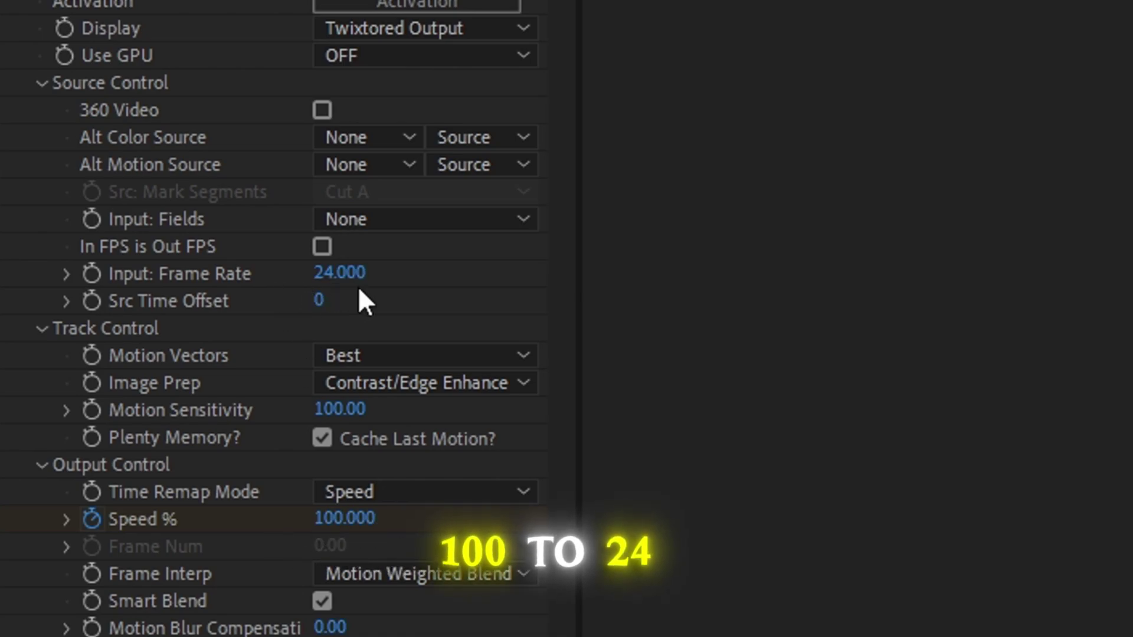
left_click(362, 520)
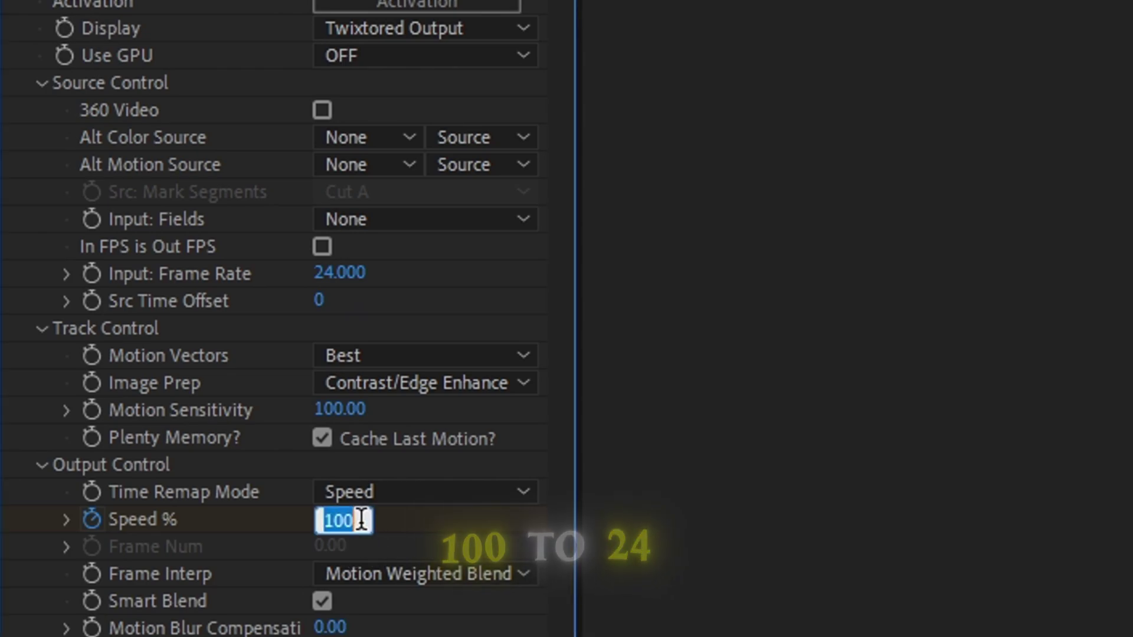
type("24")
key("Return")
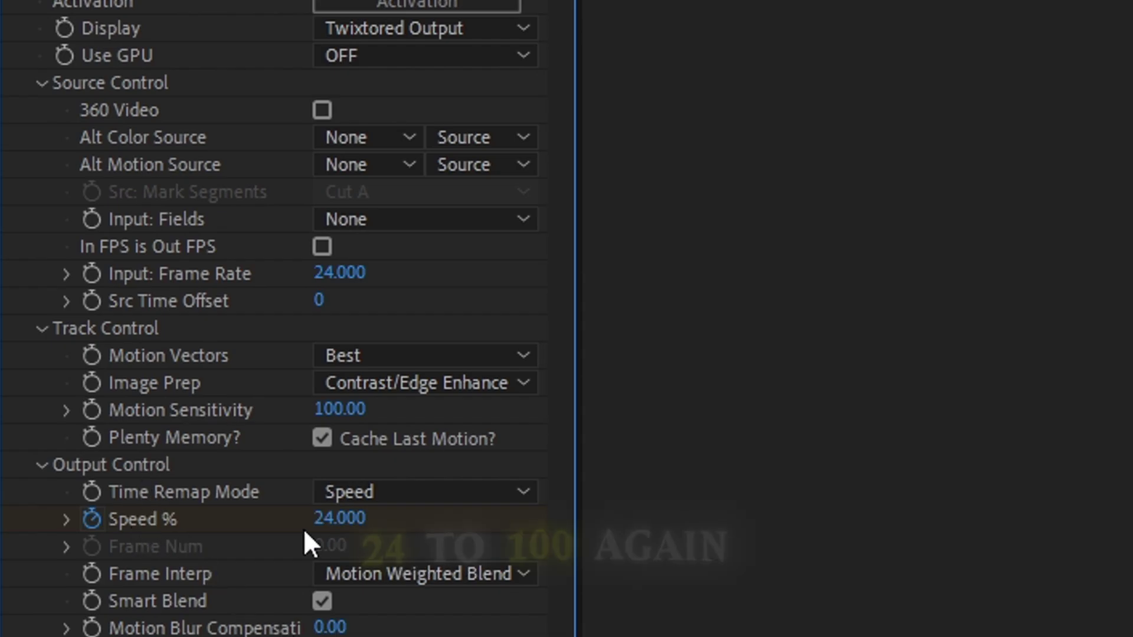
left_click(331, 521)
type("1")
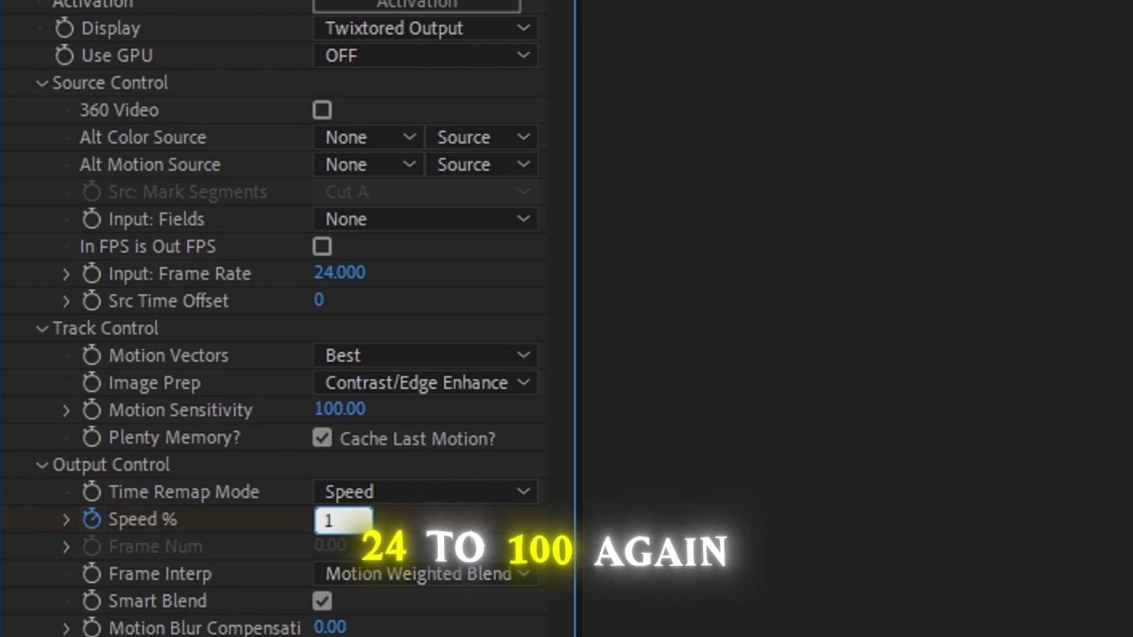
type("00")
key("Return")
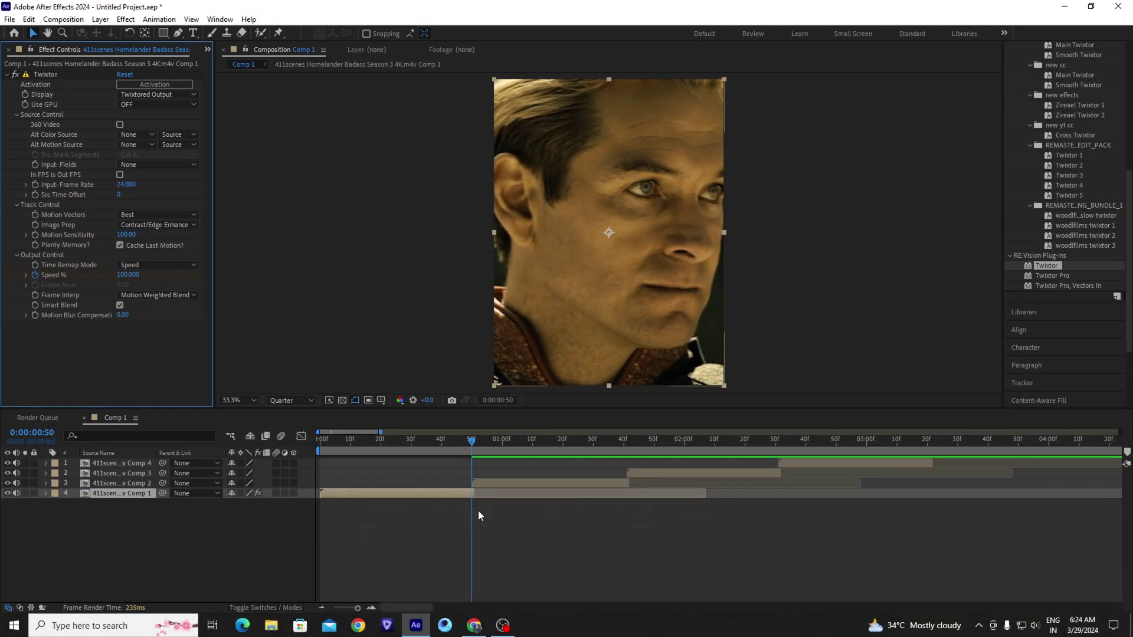
Easy-ease the three Speed % keyframes and shape them into a steep U curve in the Graph Editor.
key("u")
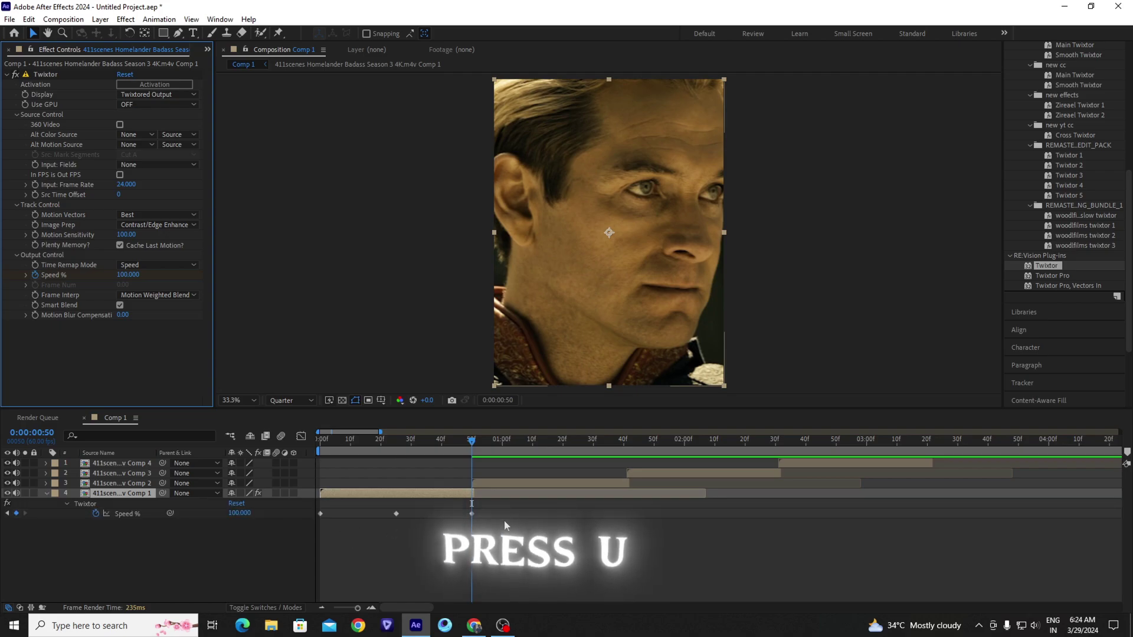
left_click_drag(481, 506, 314, 519)
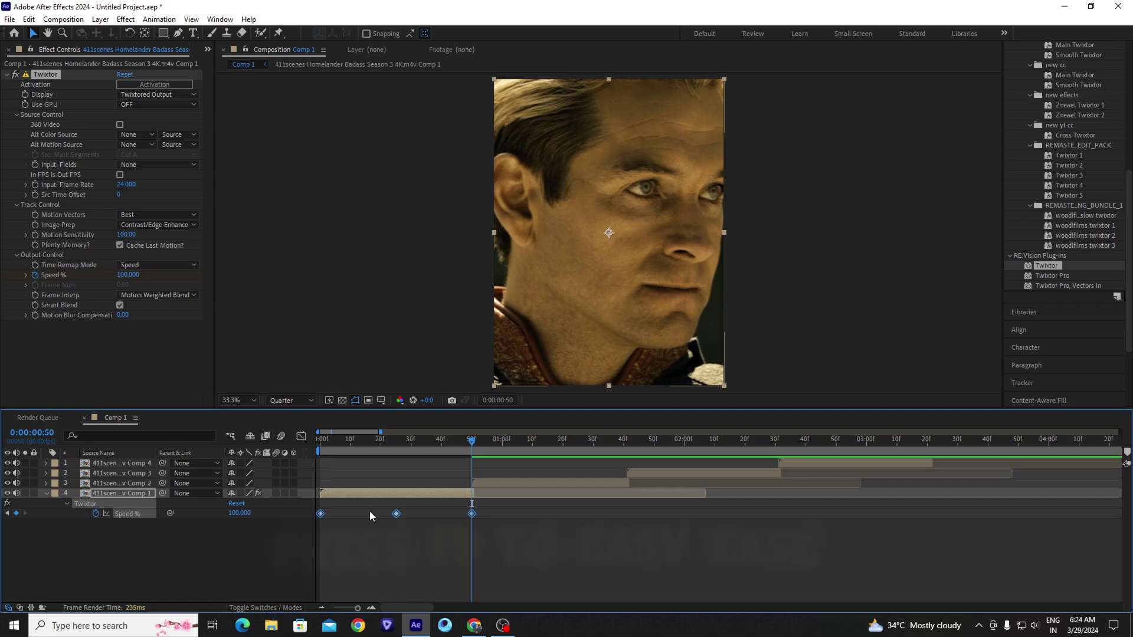
key("F9")
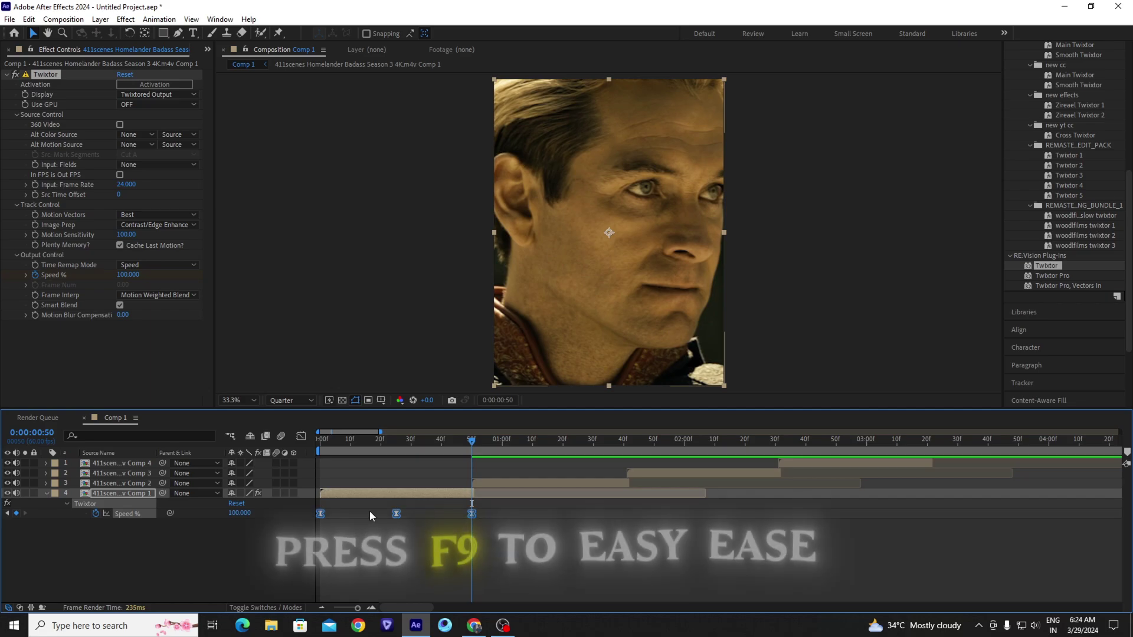
left_click(301, 436)
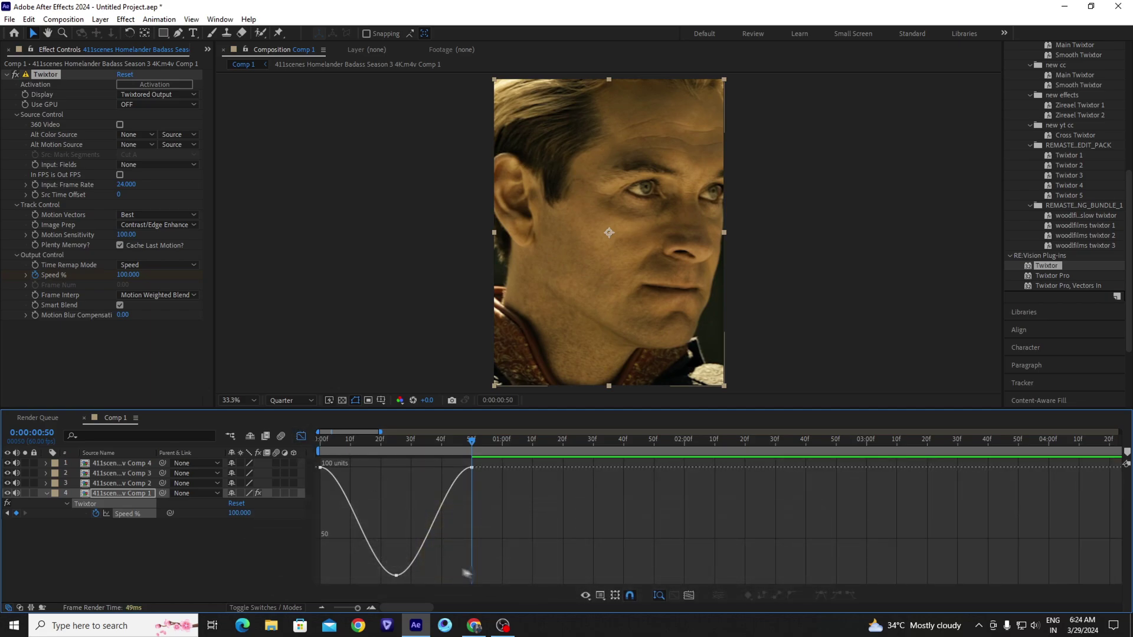
left_click(371, 608)
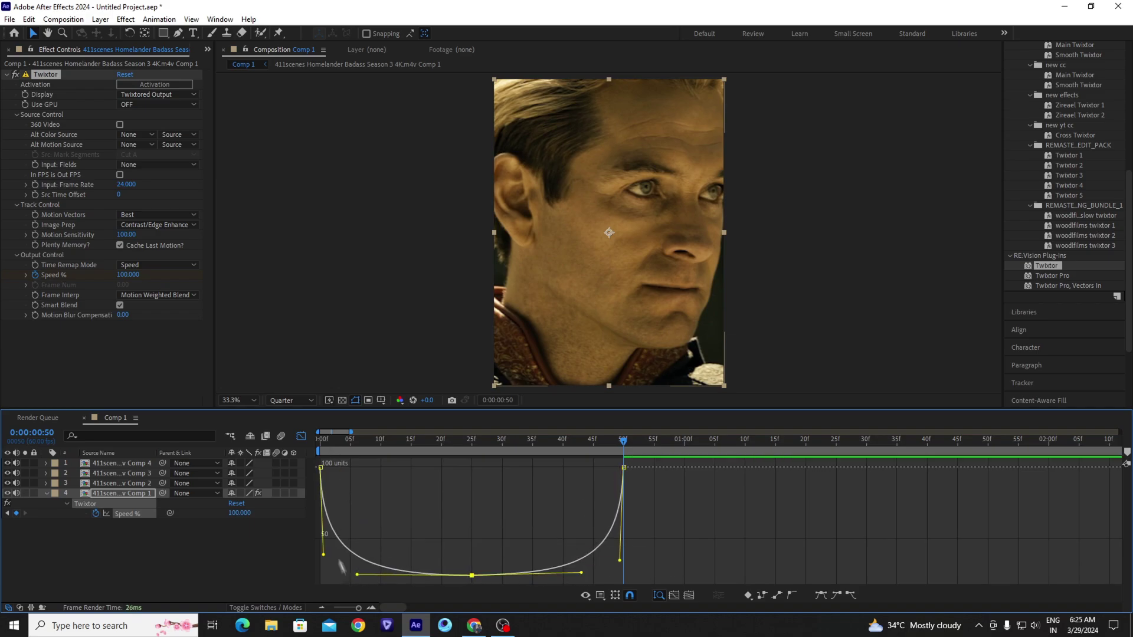
left_click(301, 436)
Copy Twixtor with its speed ramp and paste it onto the second clip at its start.
key("Home")
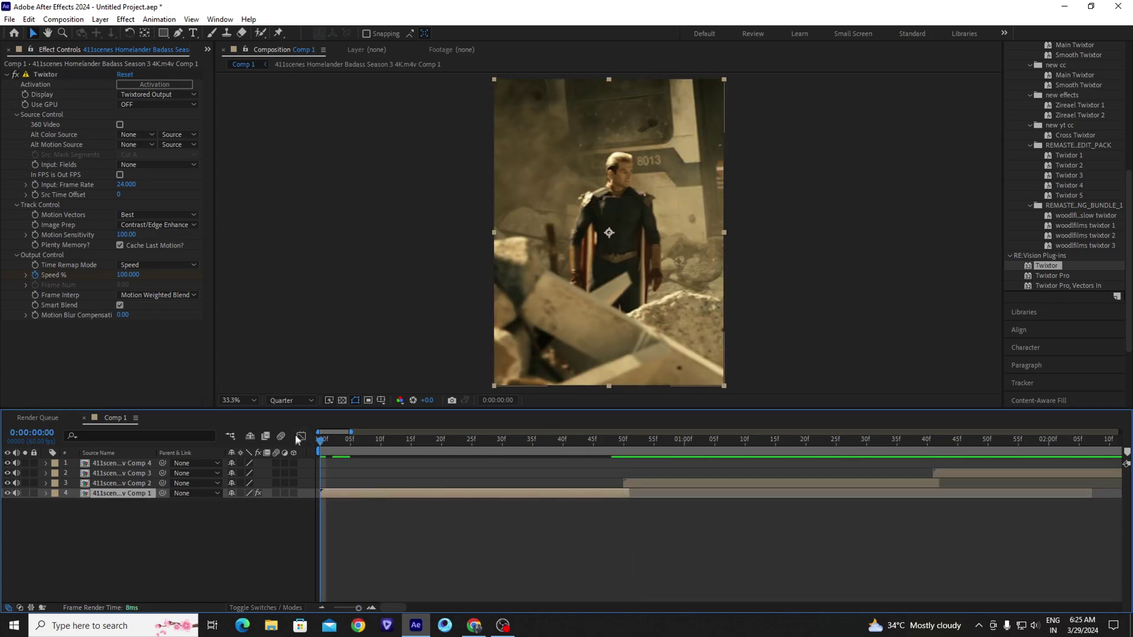
left_click(54, 74)
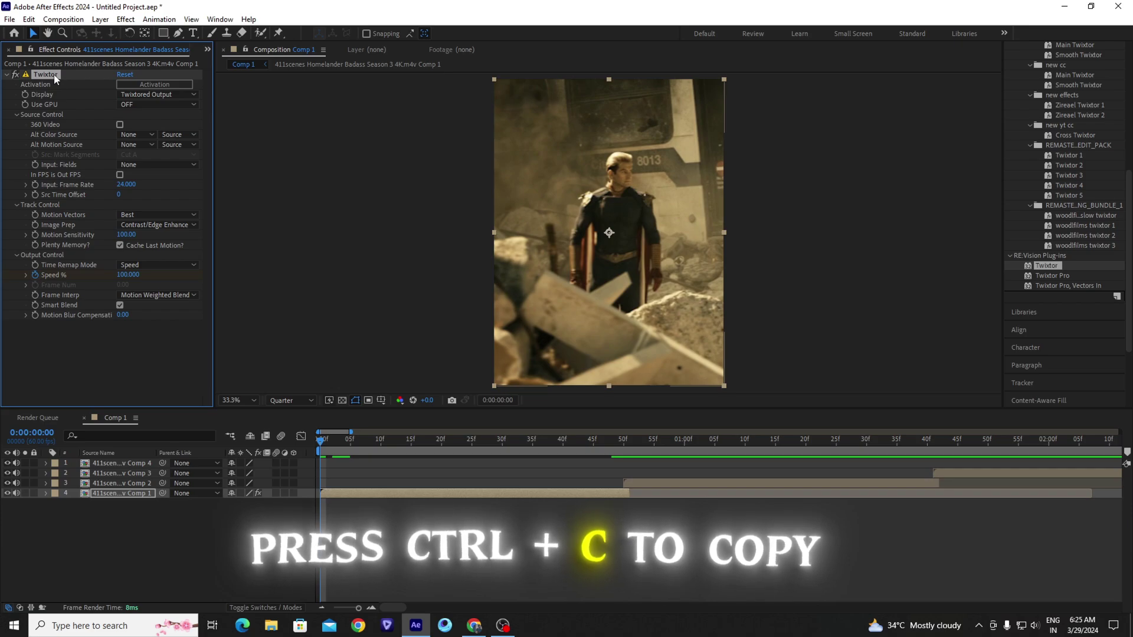
left_click(322, 608)
left_click(508, 480)
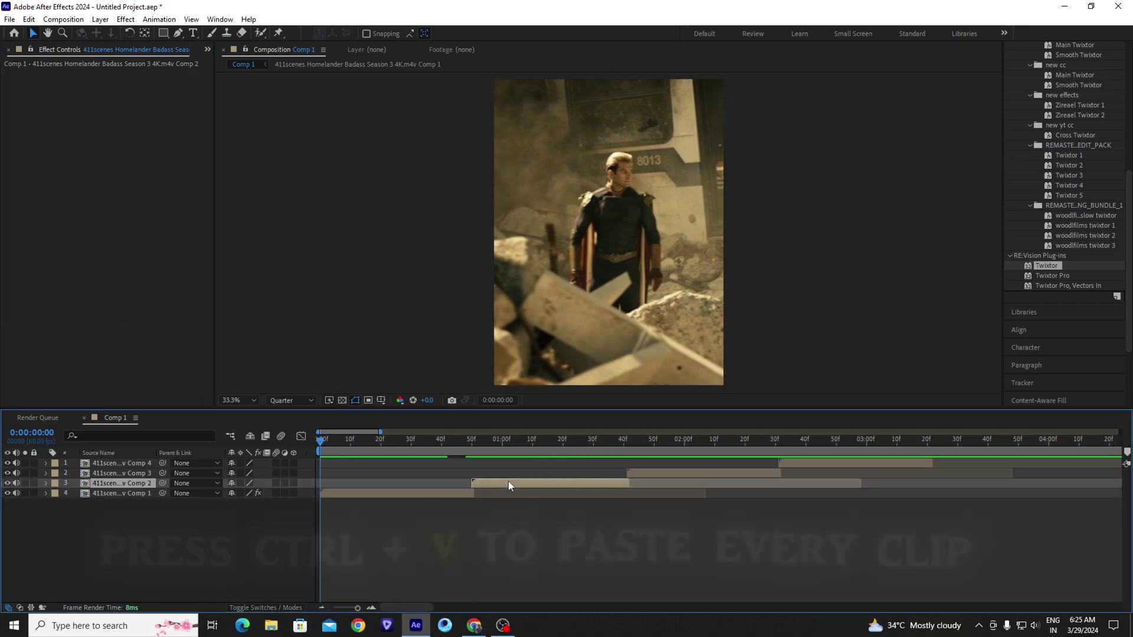
key("i")
key("ctrl+v")
key("u")
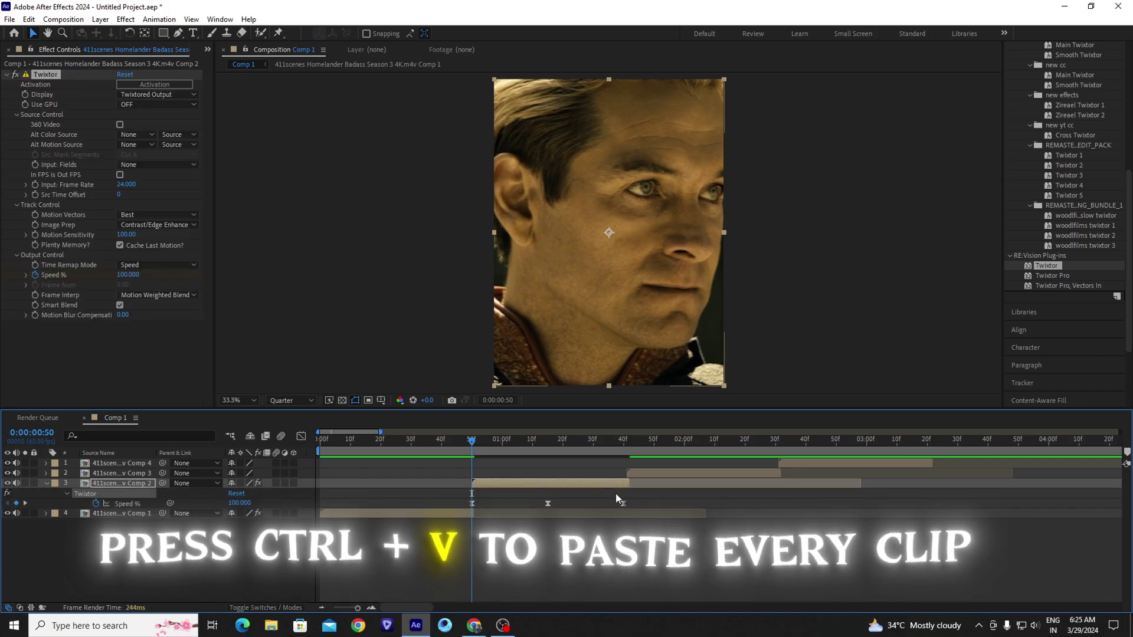
Paste the ramp onto the third and top clips at their starts, then preview from the beginning.
left_click(626, 451)
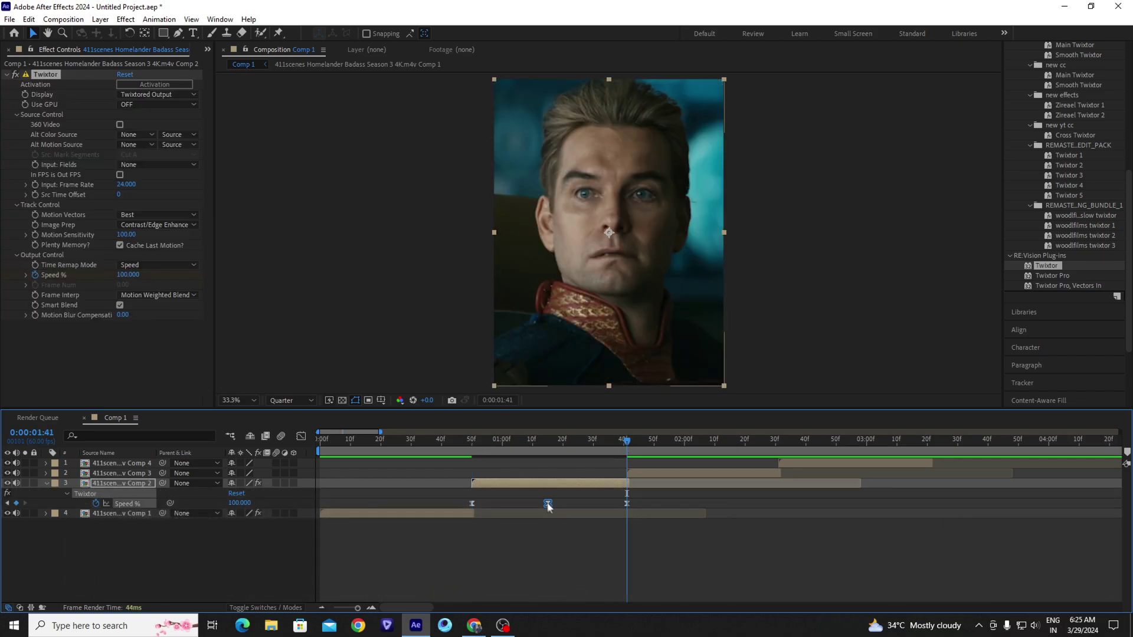
key("u")
left_click(648, 474)
left_click(776, 444)
left_click(791, 464)
key("u")
left_click(933, 444)
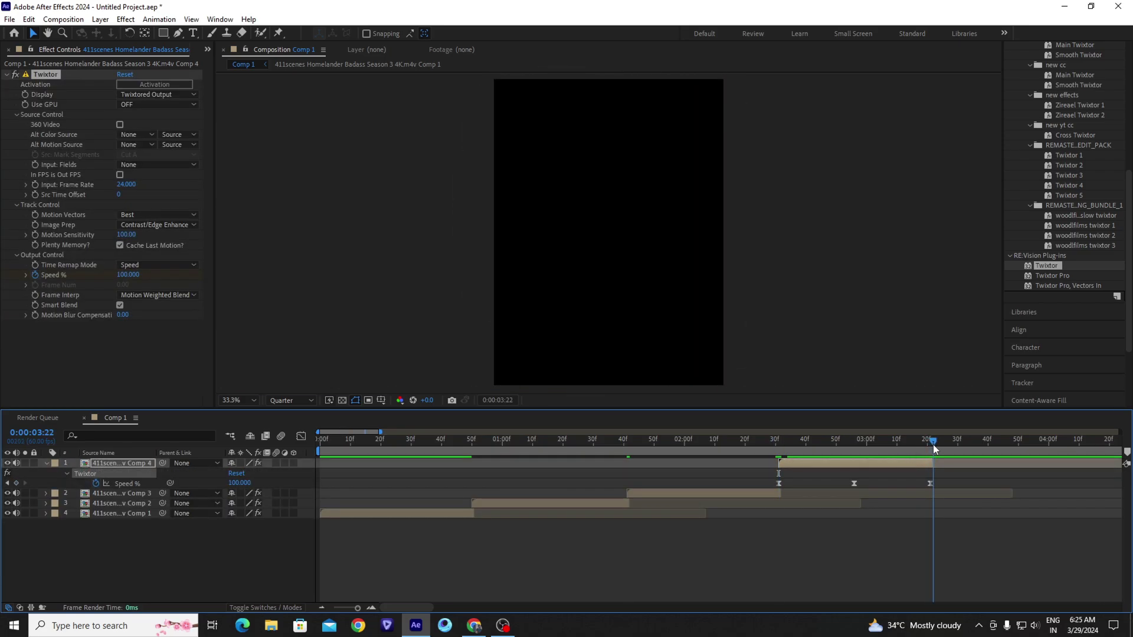
key("u")
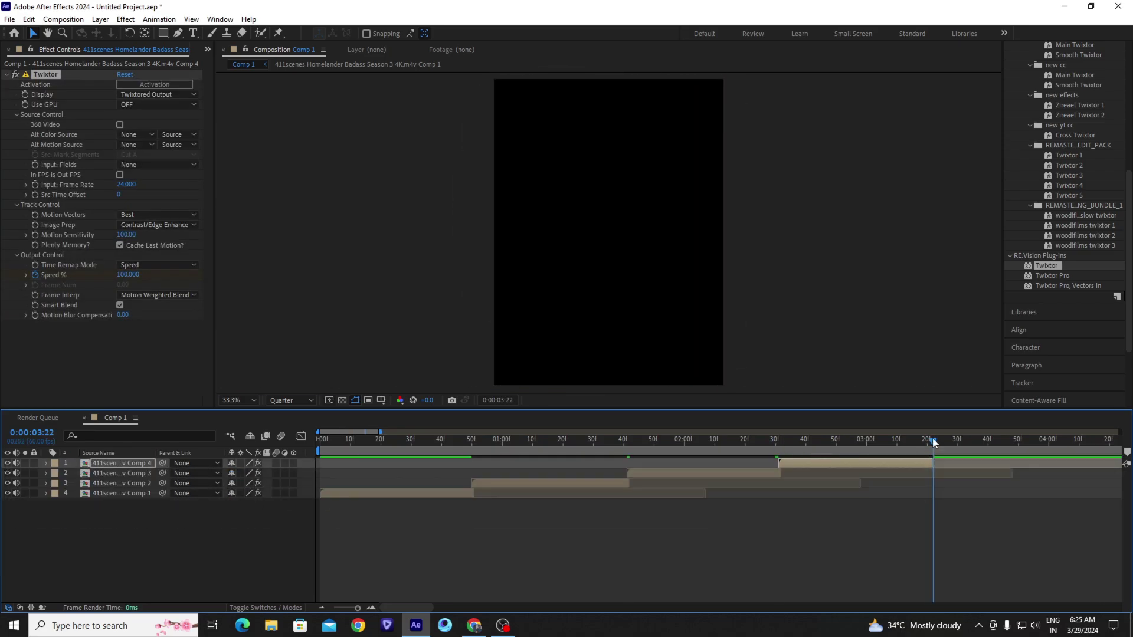
left_click(323, 452)
key("space")
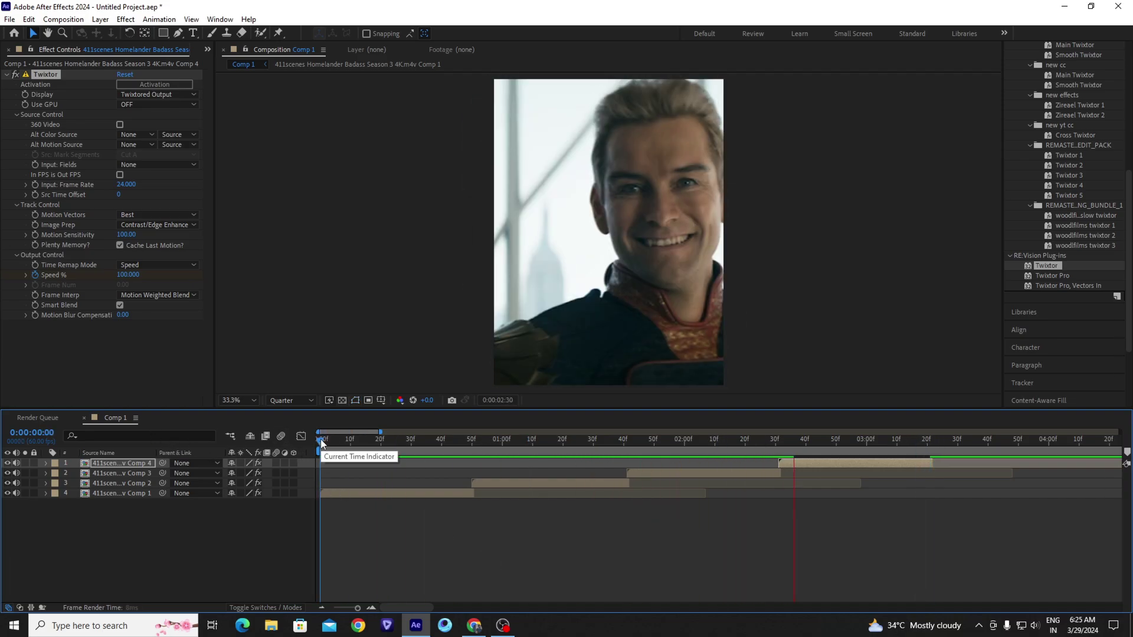
Search 'blurmocu' and drag S_BlurMoCurves onto the layer 4 Homelander clip.
key("space")
key("space")
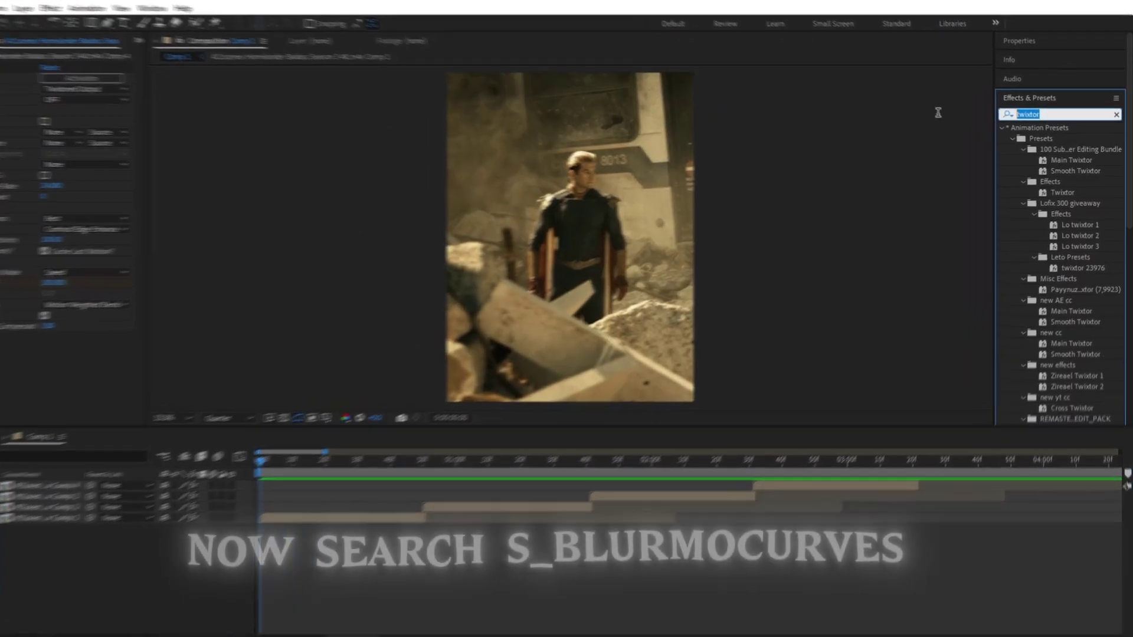
key("BackSpace")
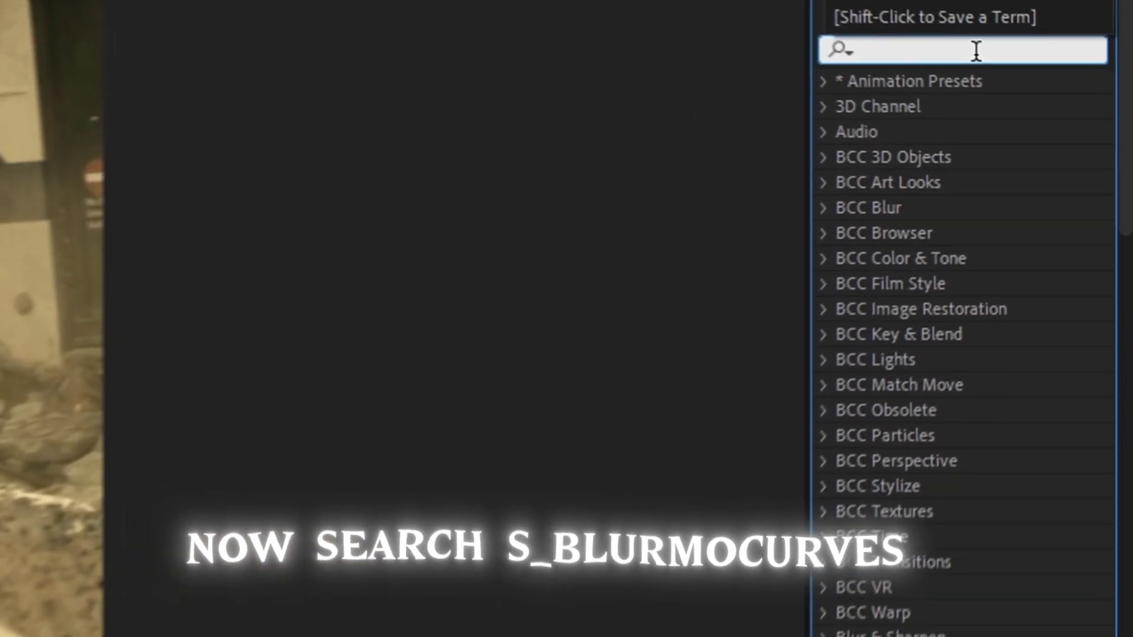
type("blurmo")
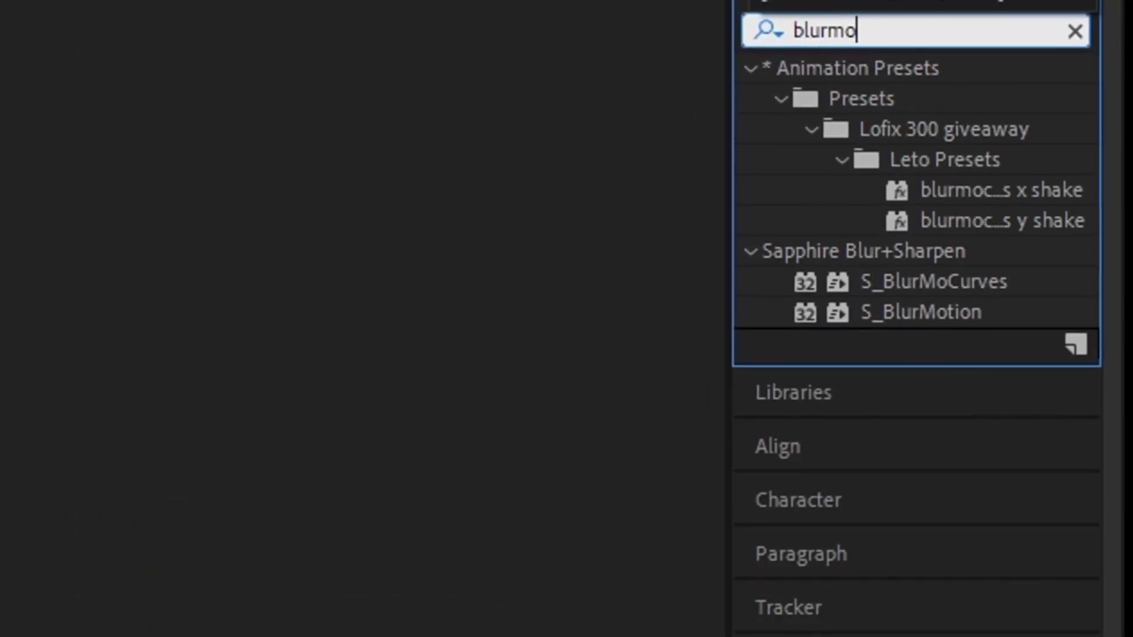
type("curves")
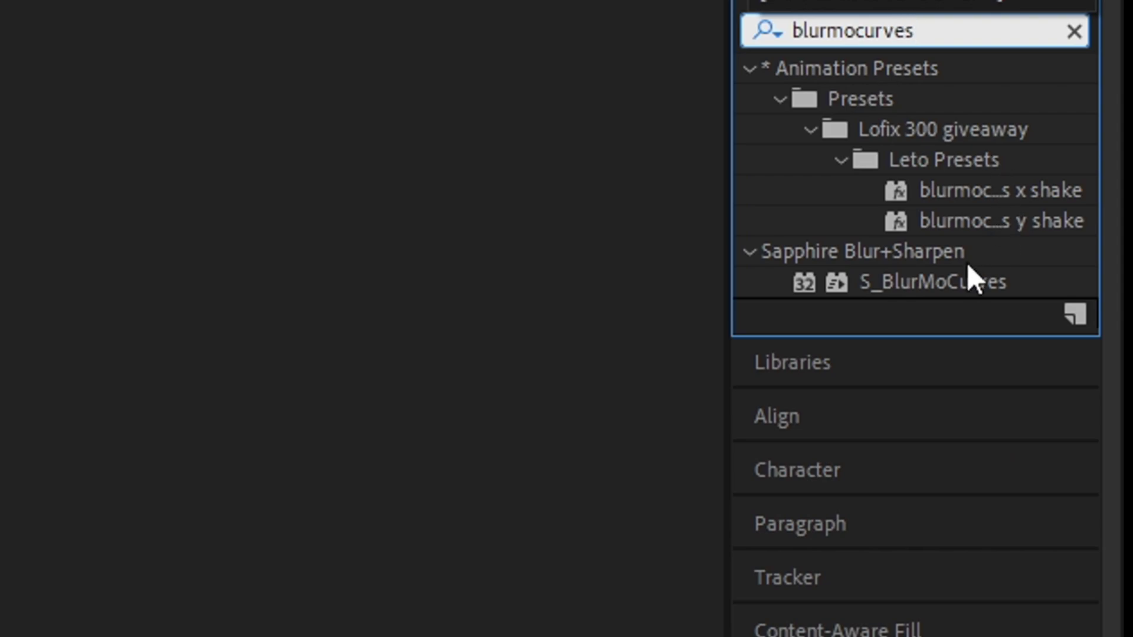
left_click_drag(903, 290, 644, 346)
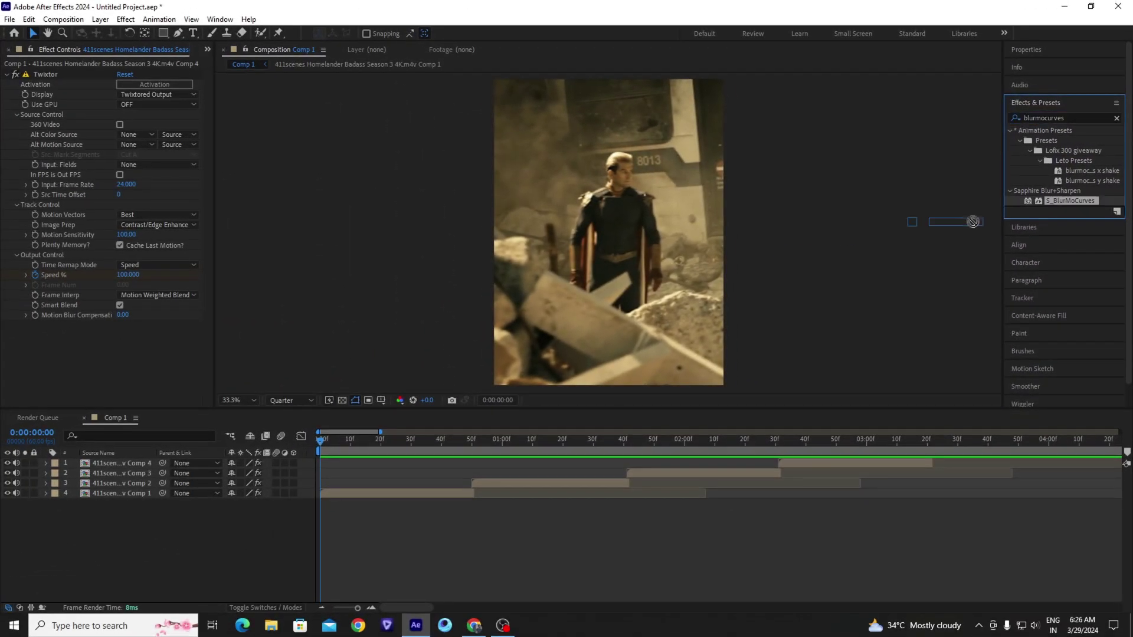
left_click_drag(973, 222, 390, 492)
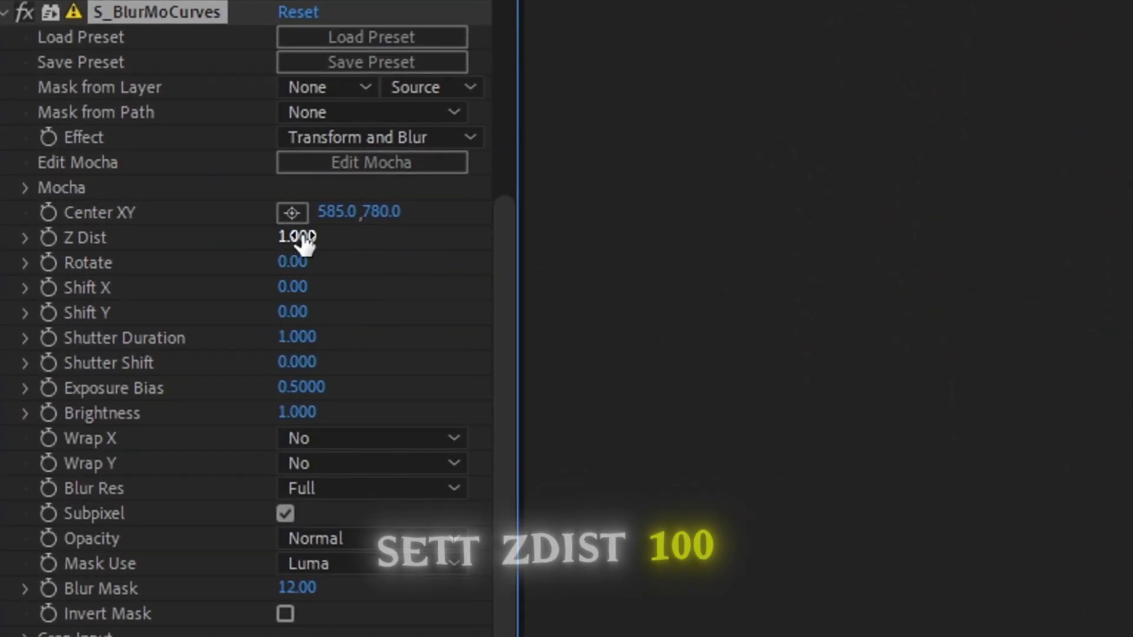
Keyframe Z Dist at 1.0 at the clip start and 0.8 at 0:00:00:50.
left_click(47, 238)
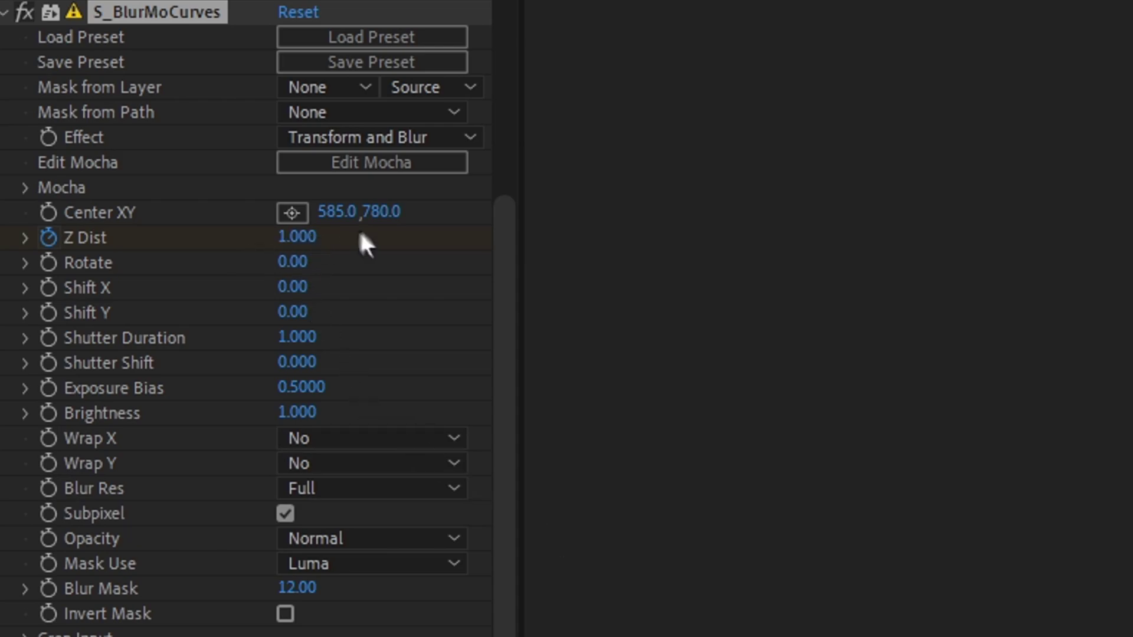
left_click(298, 237)
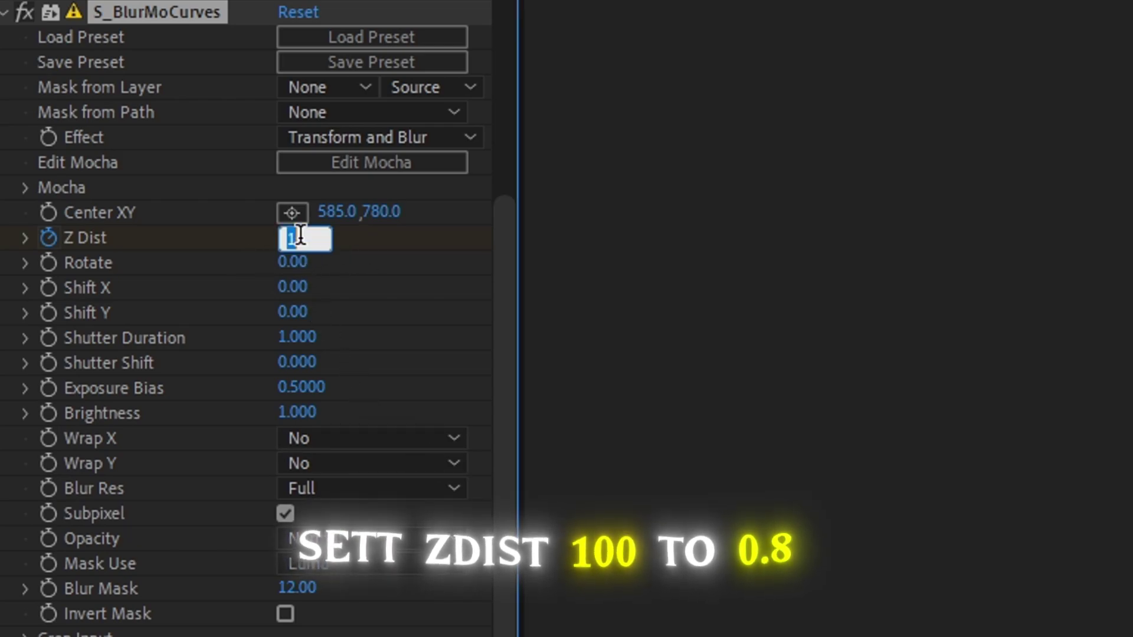
type("0.8")
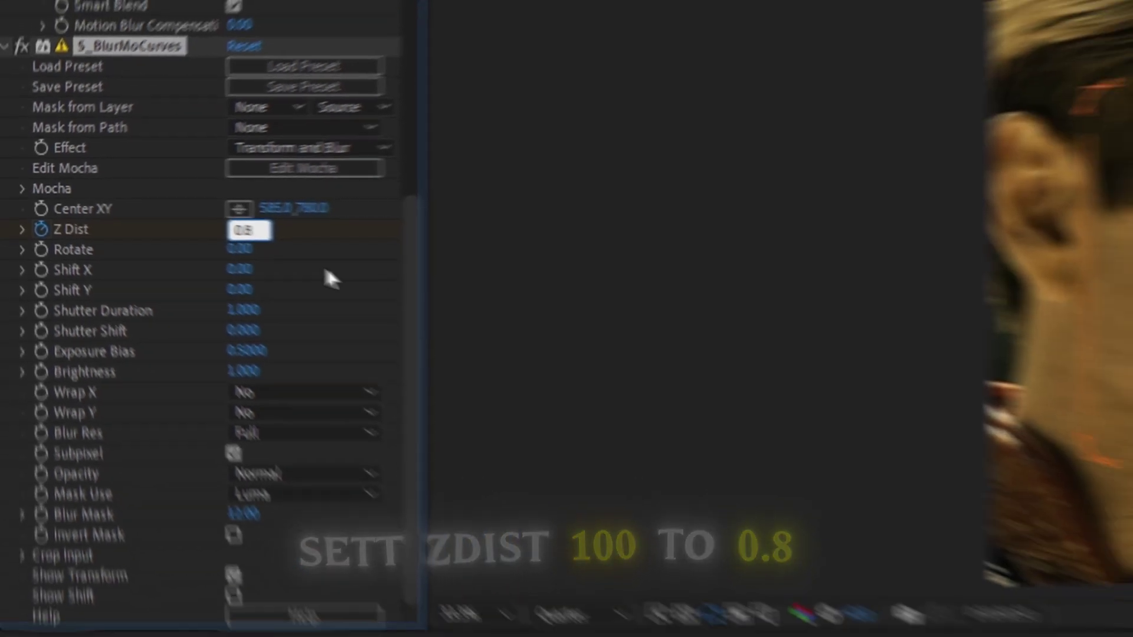
key("Return")
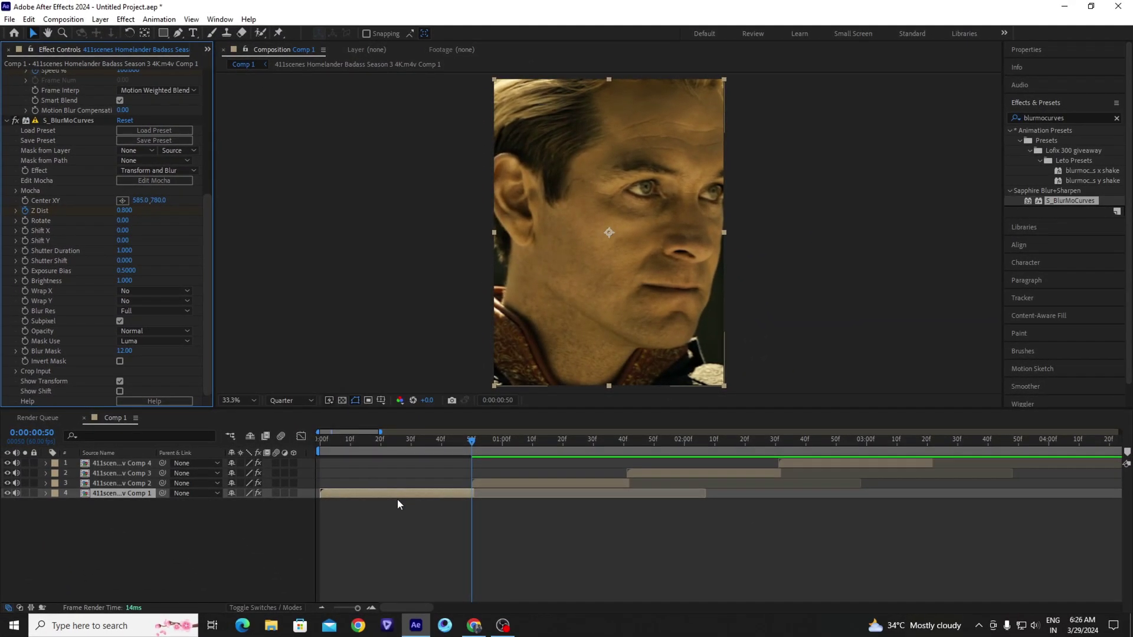
Bend both Z Dist keyframes' graph into a steep-start, slow-middle, steep-finish curve and preview it.
key("u")
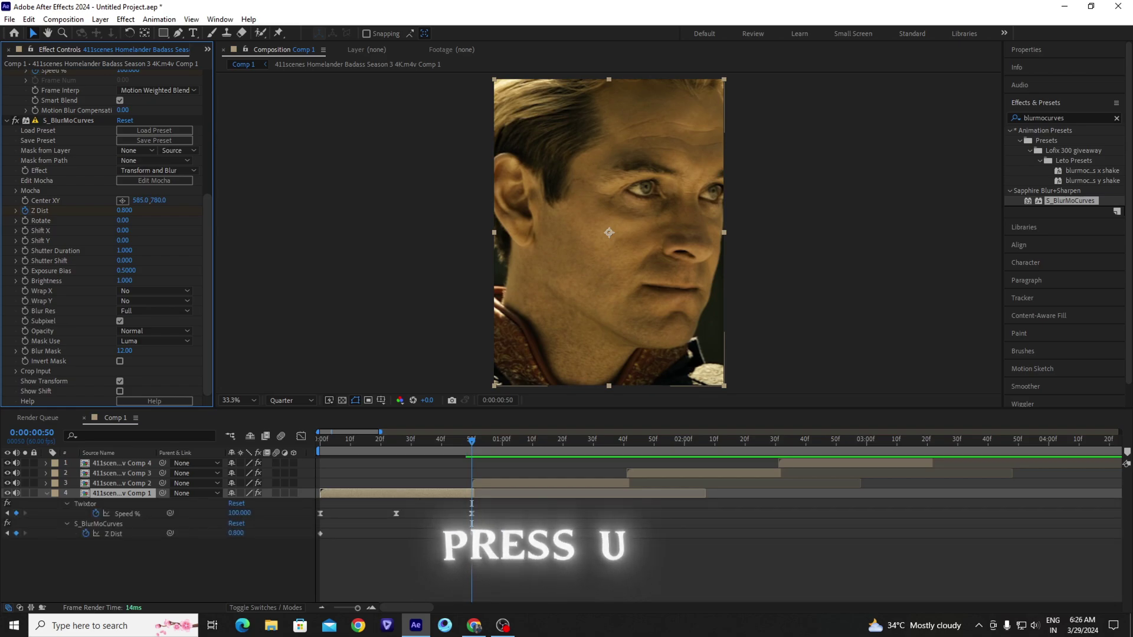
left_click_drag(498, 535, 278, 543)
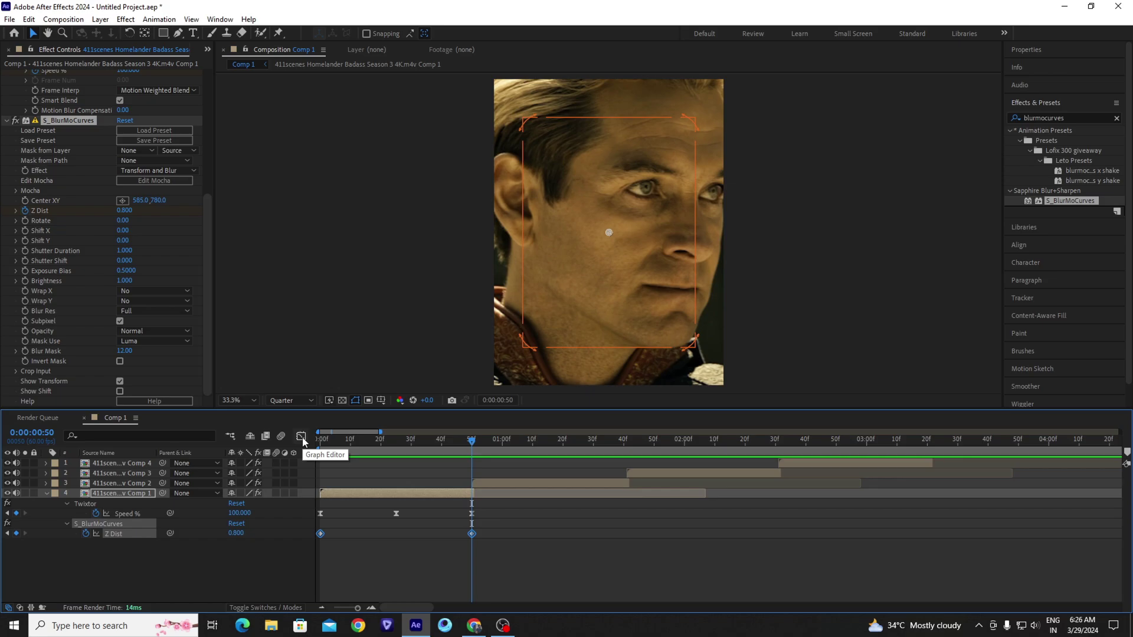
left_click(301, 437)
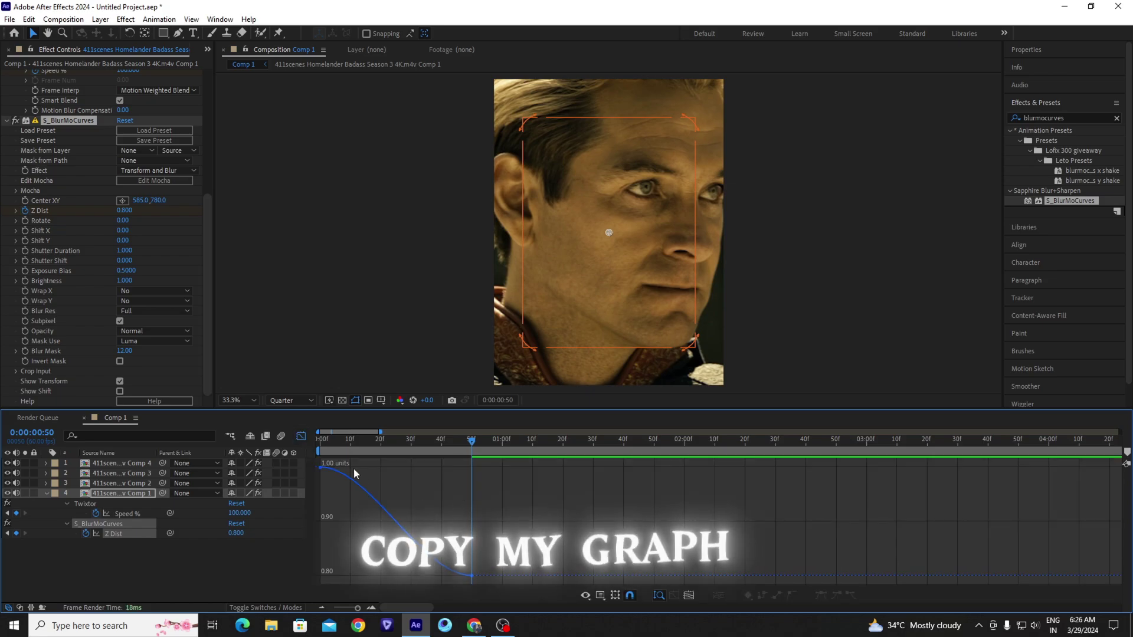
left_click_drag(371, 467, 331, 539)
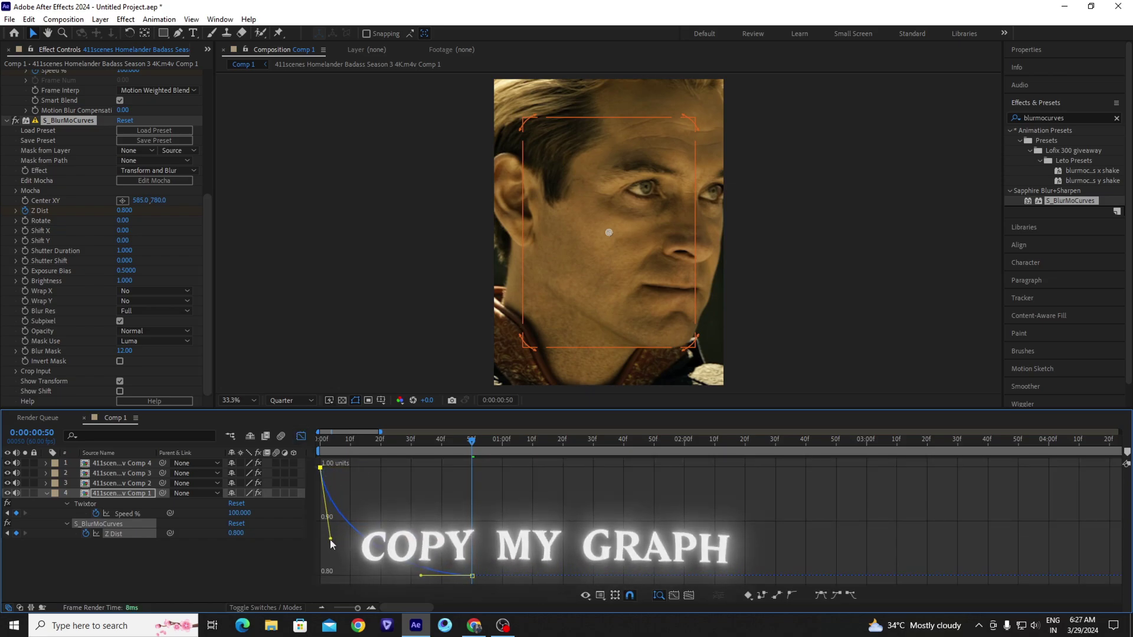
left_click_drag(420, 576, 462, 528)
key("space")
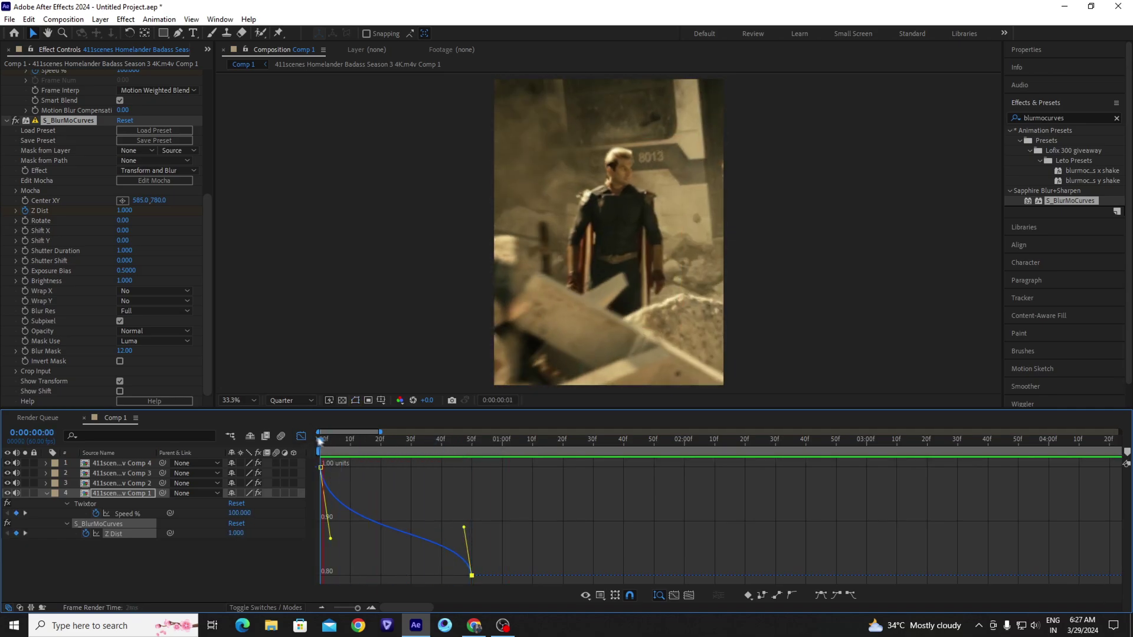
left_click(301, 437)
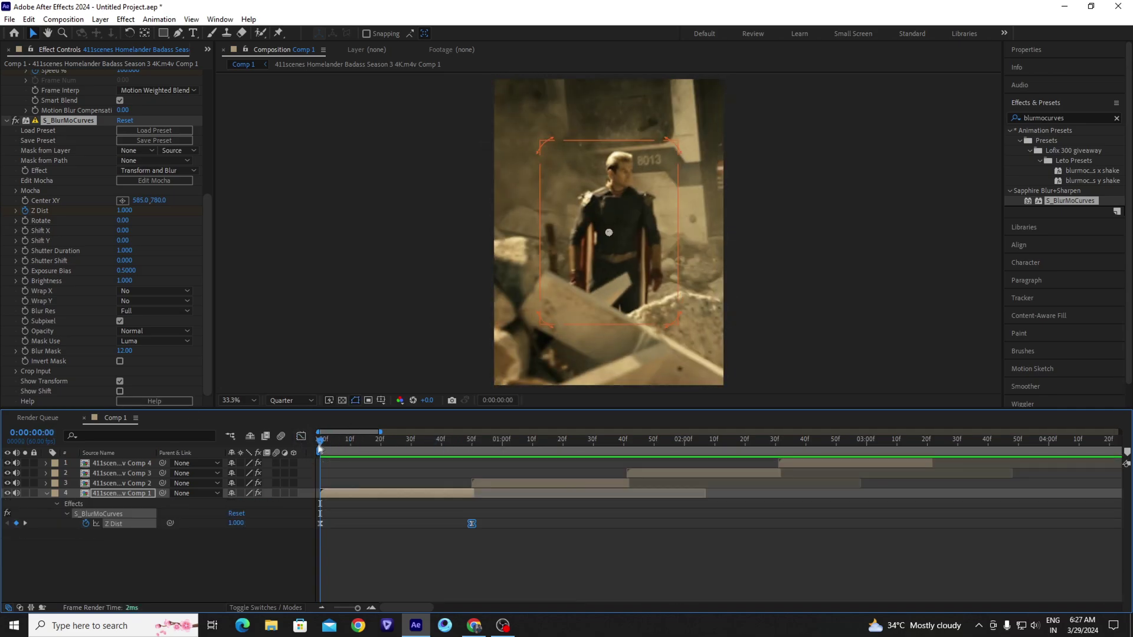
Copy the keyframed S_BlurMoCurves zoom-out and paste it at the start of the Comp 2, Comp 3 and Comp 4 clips.
key("ctrl+c")
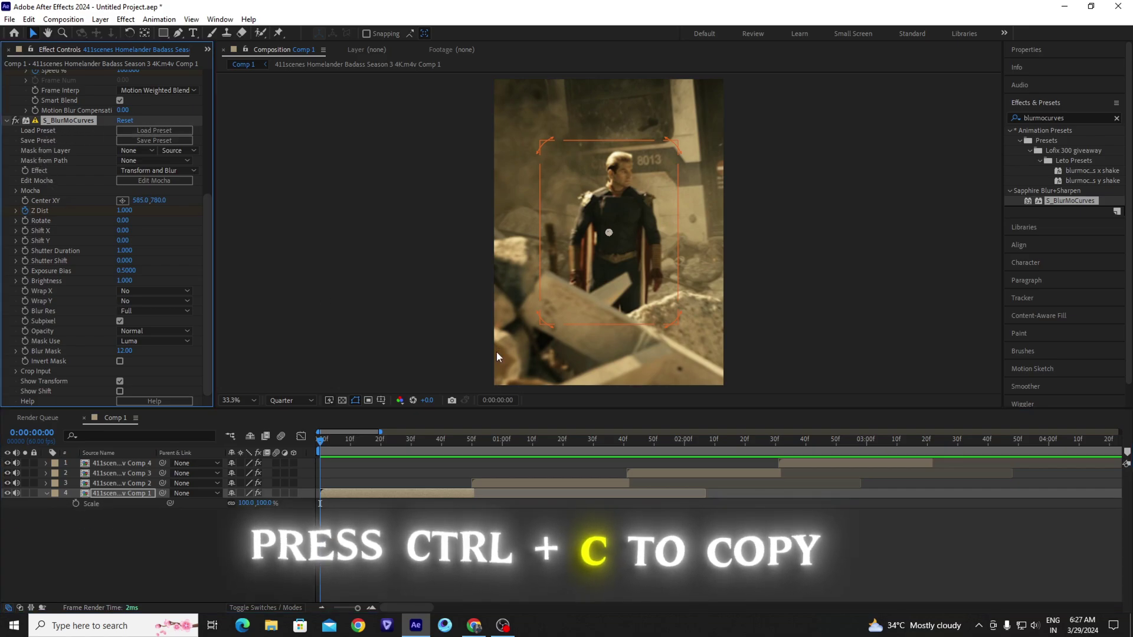
left_click(480, 483)
key("i")
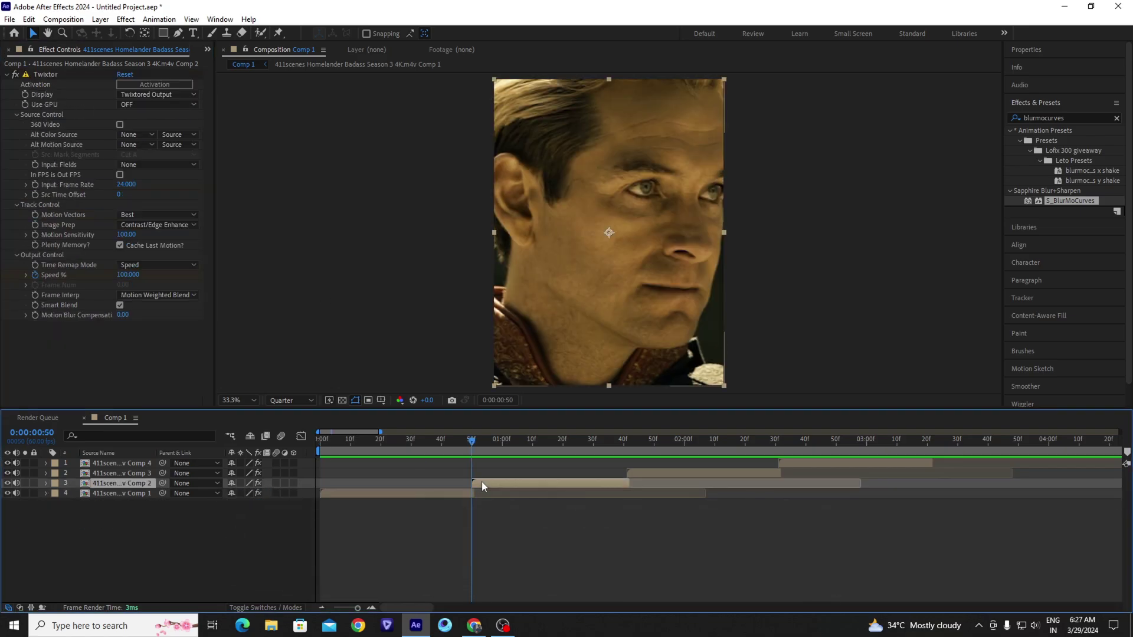
key("ctrl+v")
left_click(660, 474)
key("i")
key("ctrl+v")
left_click(819, 463)
key("i")
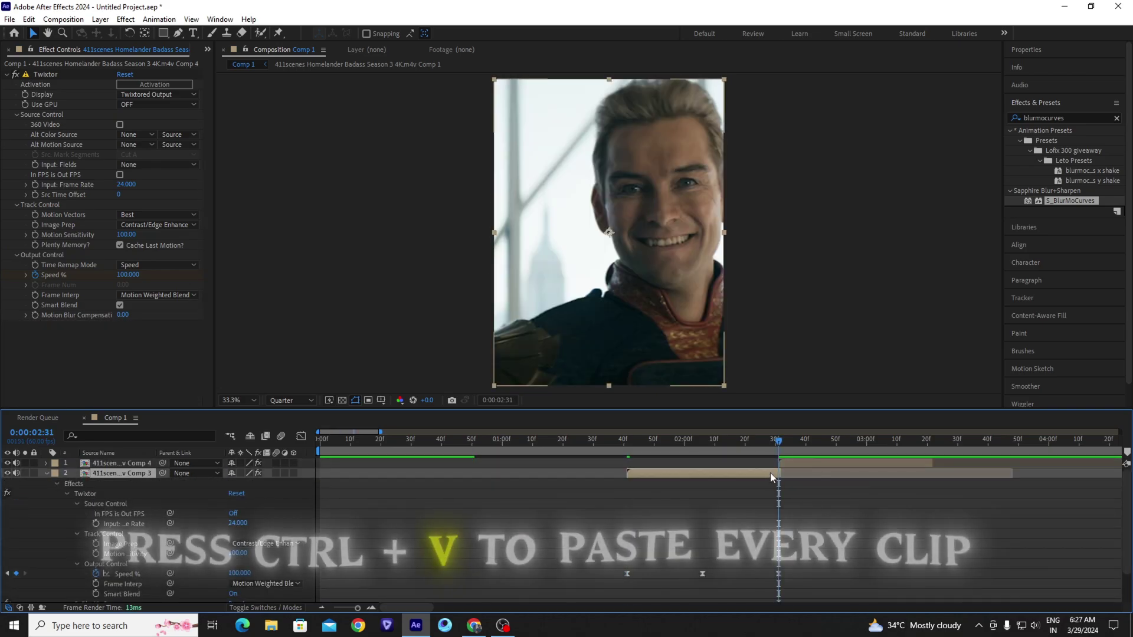
key("ctrl+v")
Collapse the layer properties, return to the composition start and preview the full edit.
key("u")
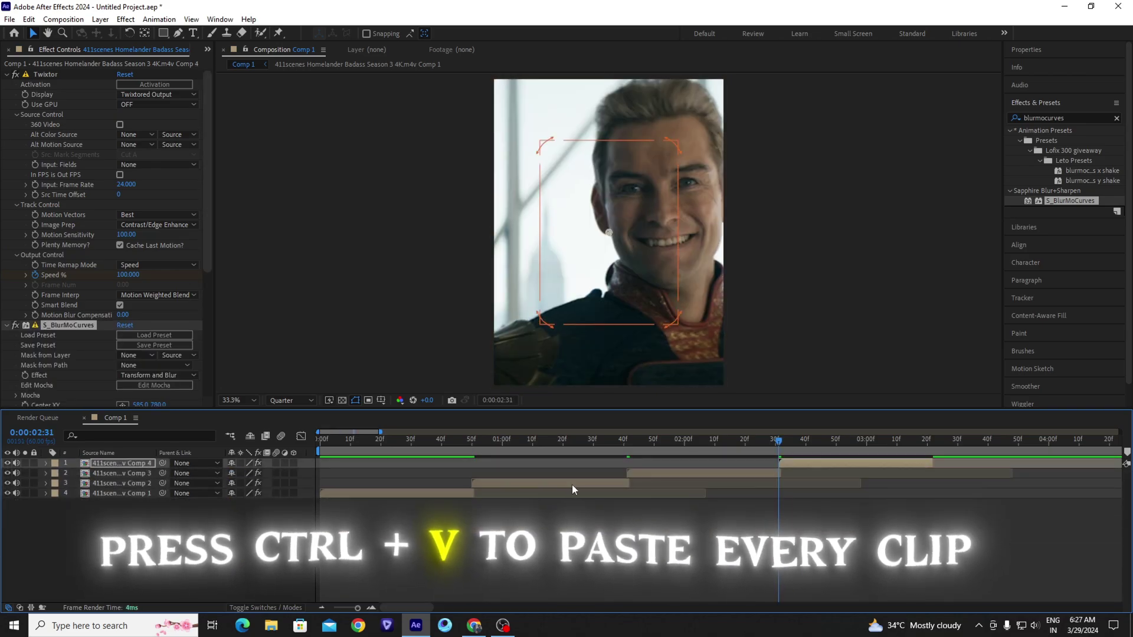
left_click(572, 483)
key("Home")
left_click(432, 534)
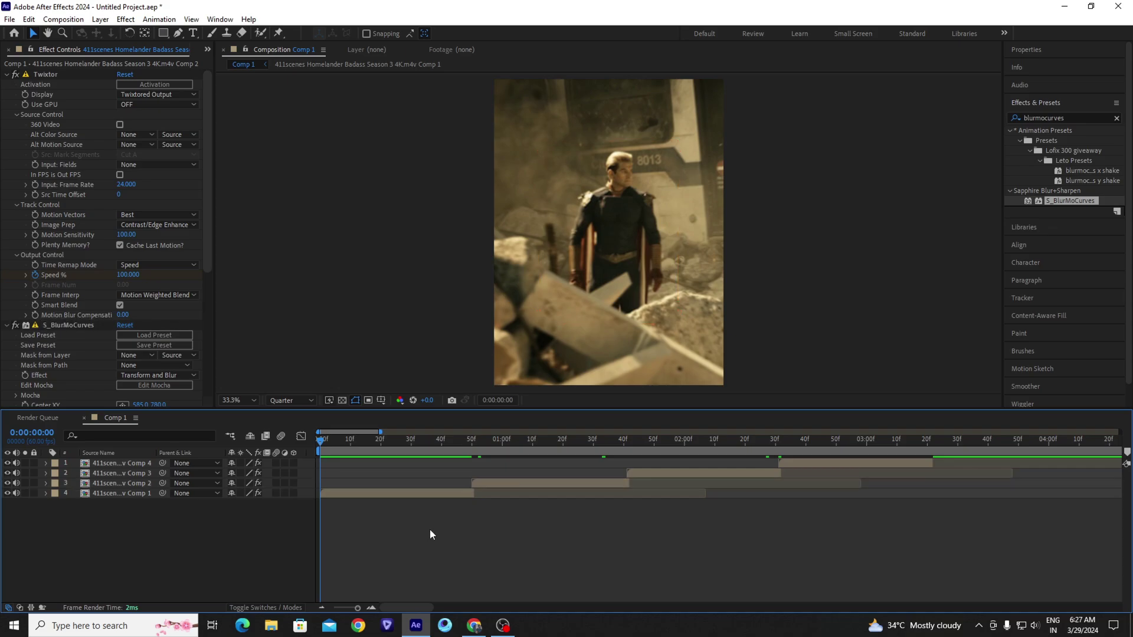
key("space")
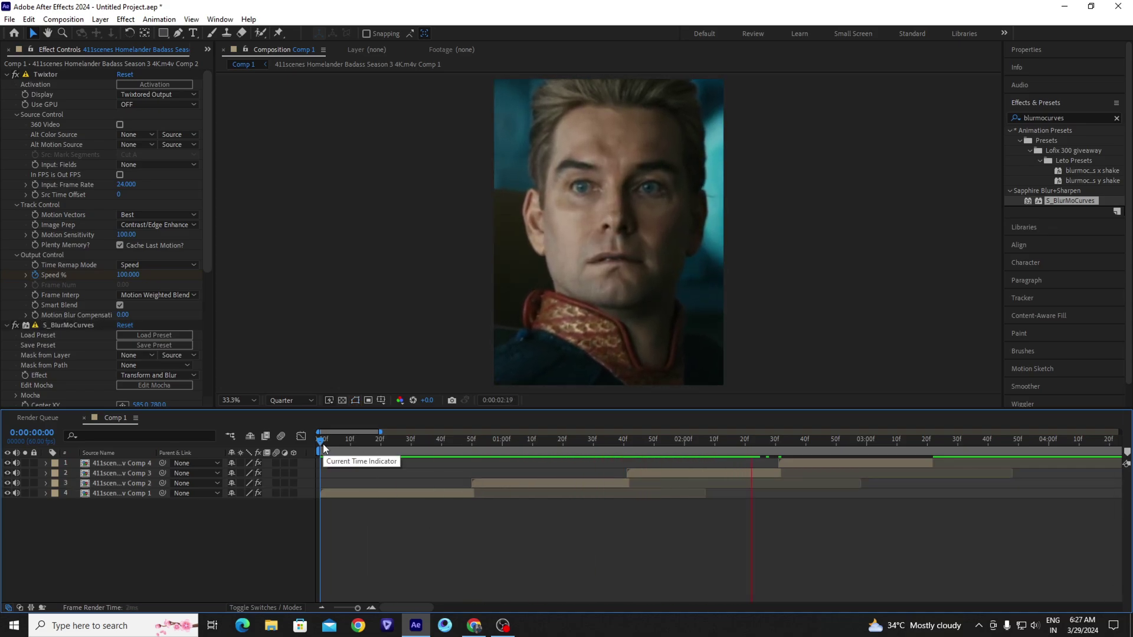
key("space")
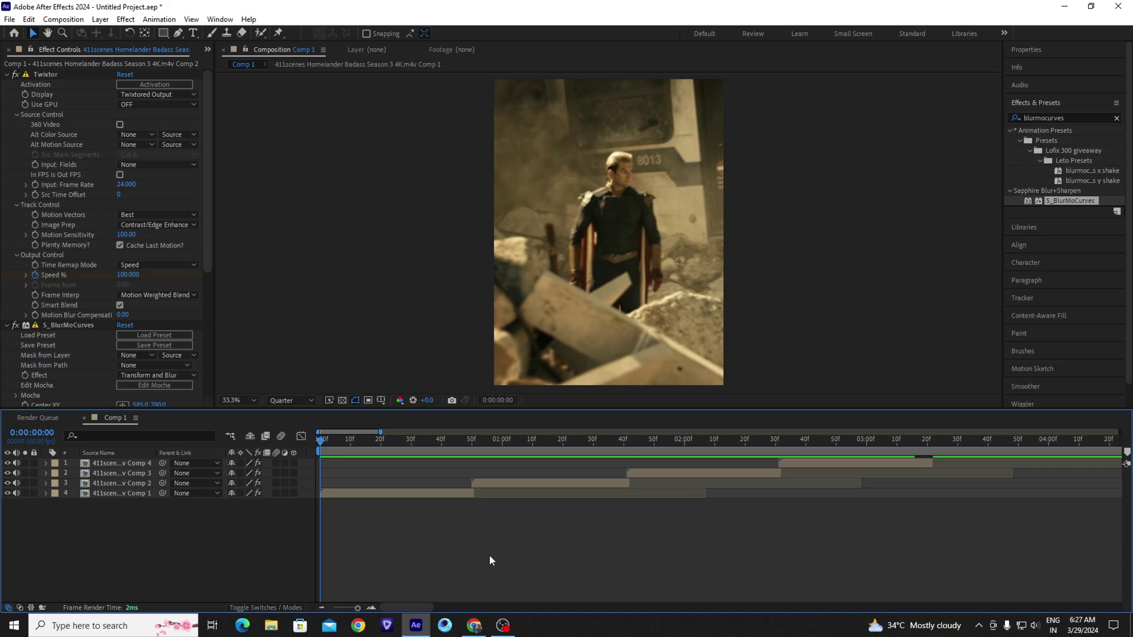
key("space")
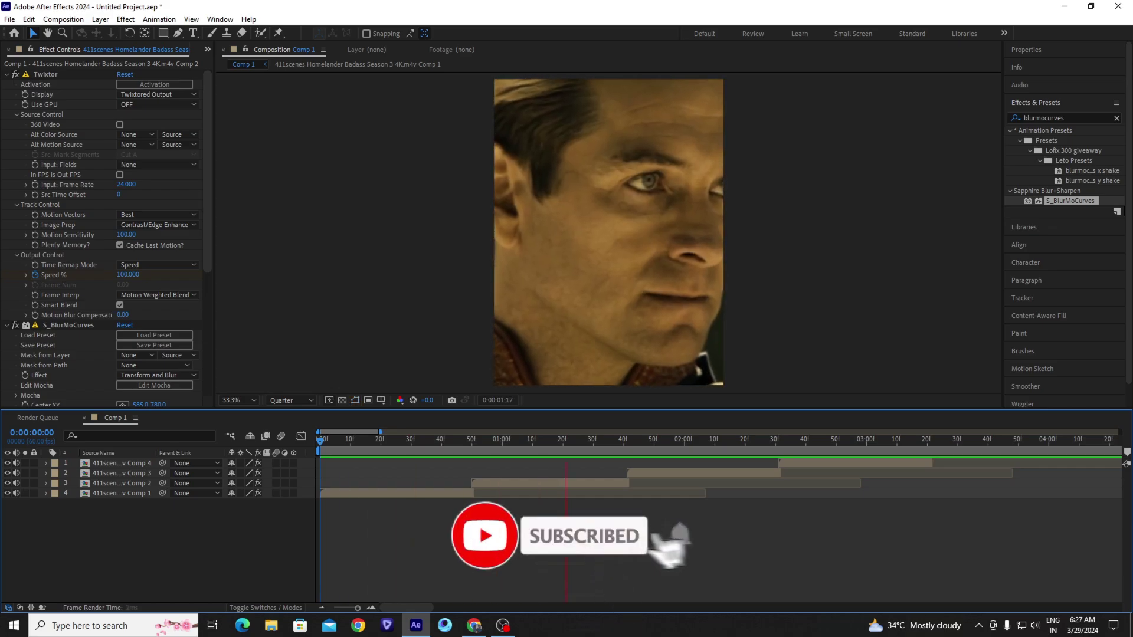